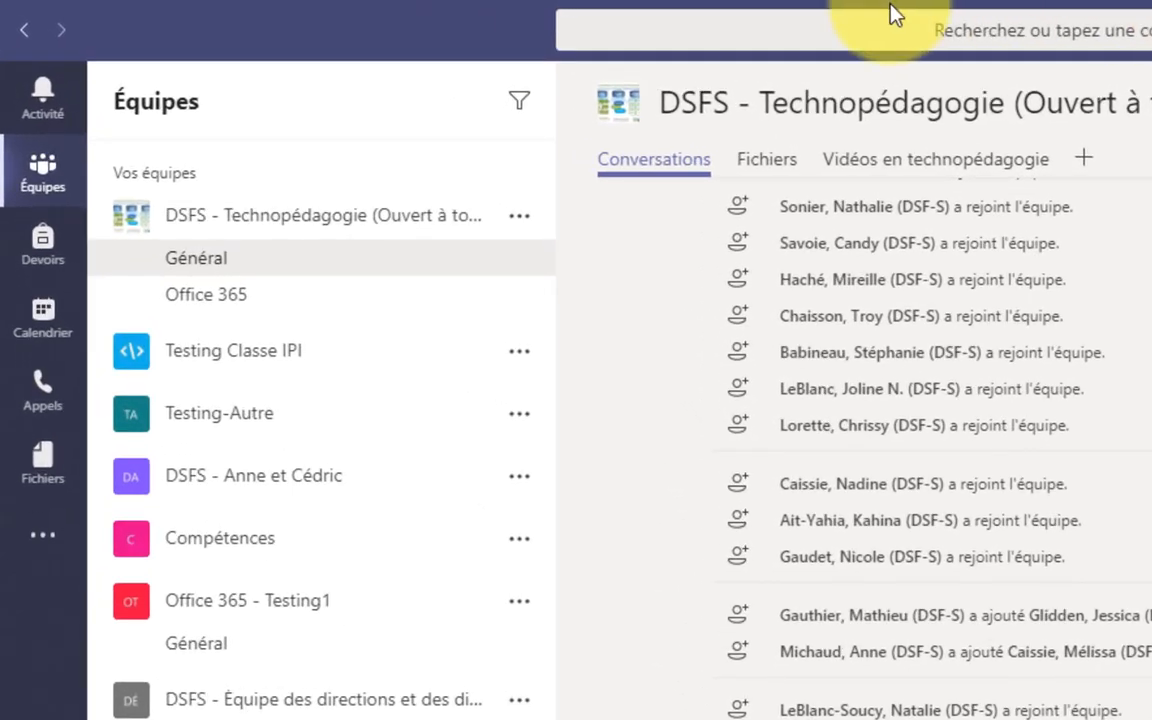
# - Show the files of the Général channel in the Office 365 - Testing1 team
pyautogui.click(47, 183)
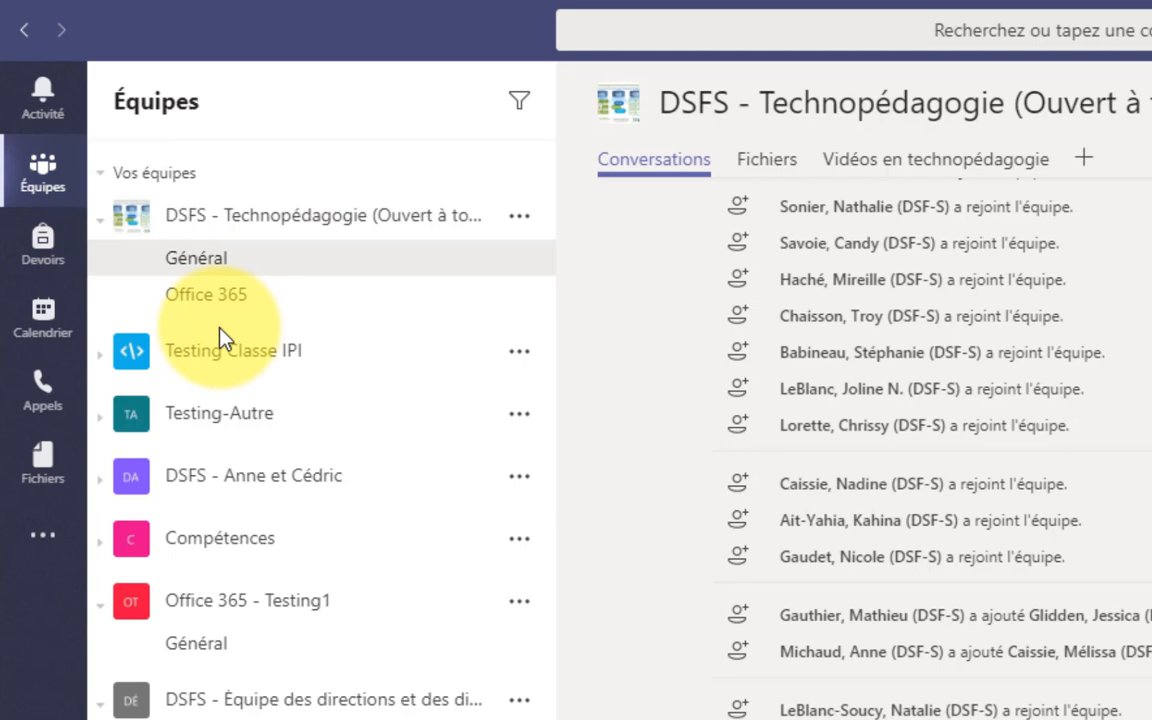
pyautogui.click(200, 614)
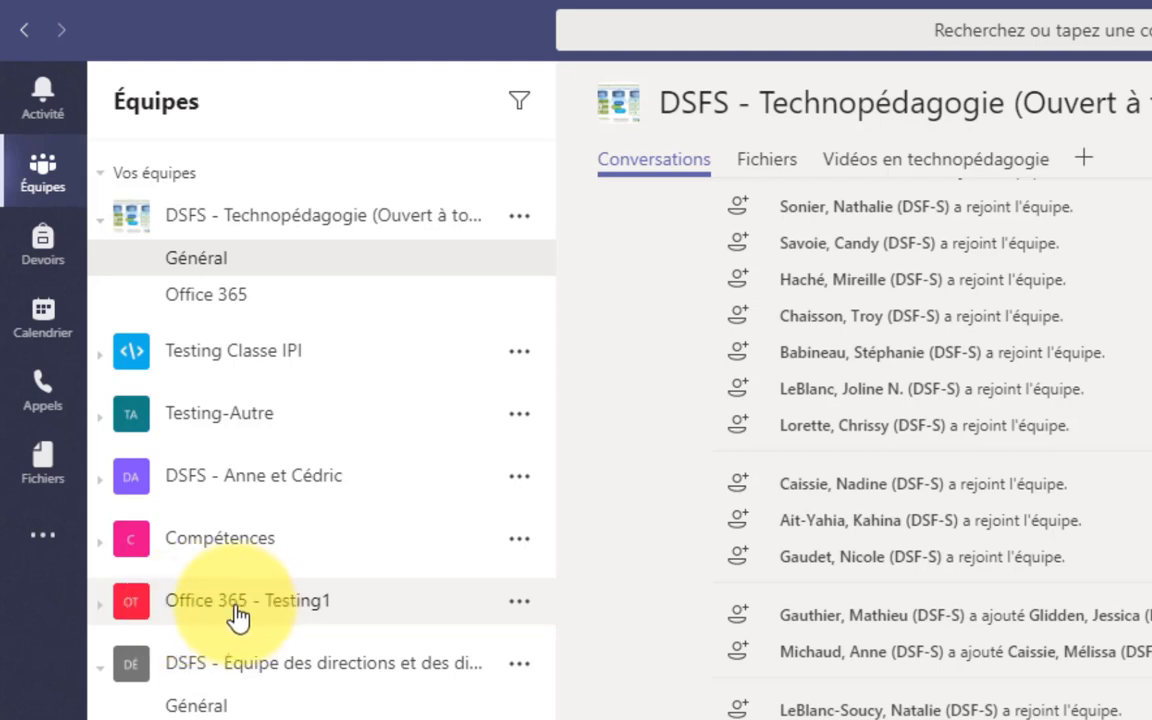
pyautogui.click(221, 600)
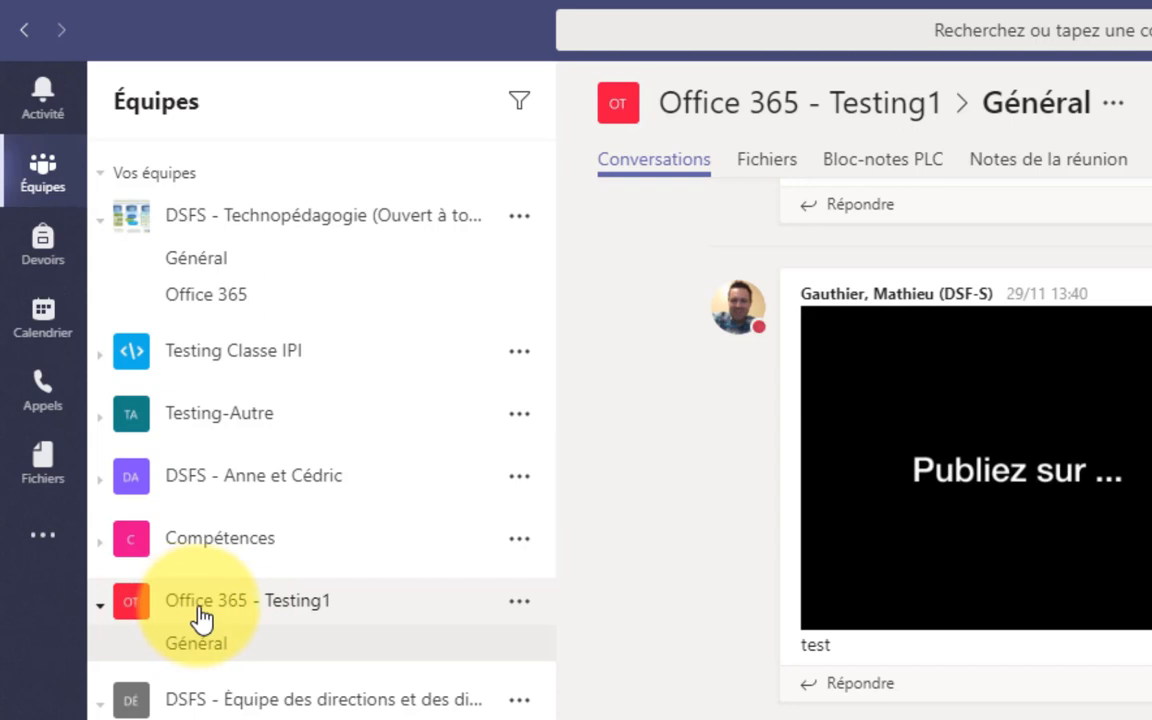
pyautogui.click(775, 170)
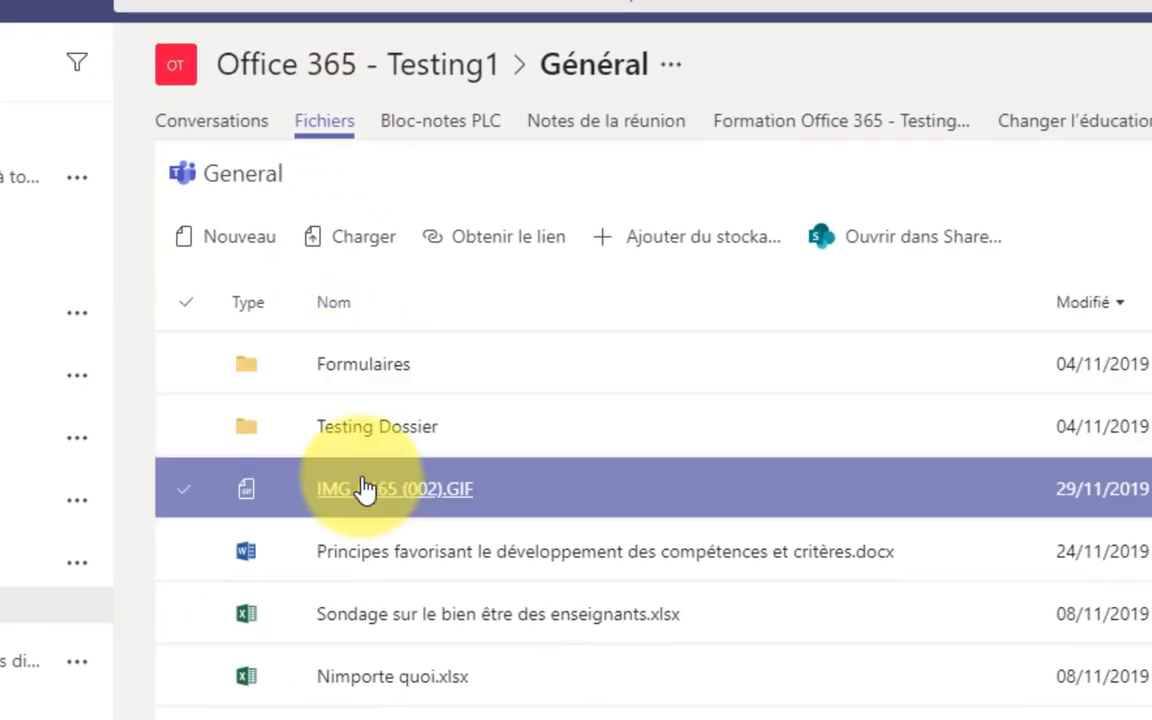
# - Create a folder named "Sports intra muraux" in the channel's files
pyautogui.click(230, 250)
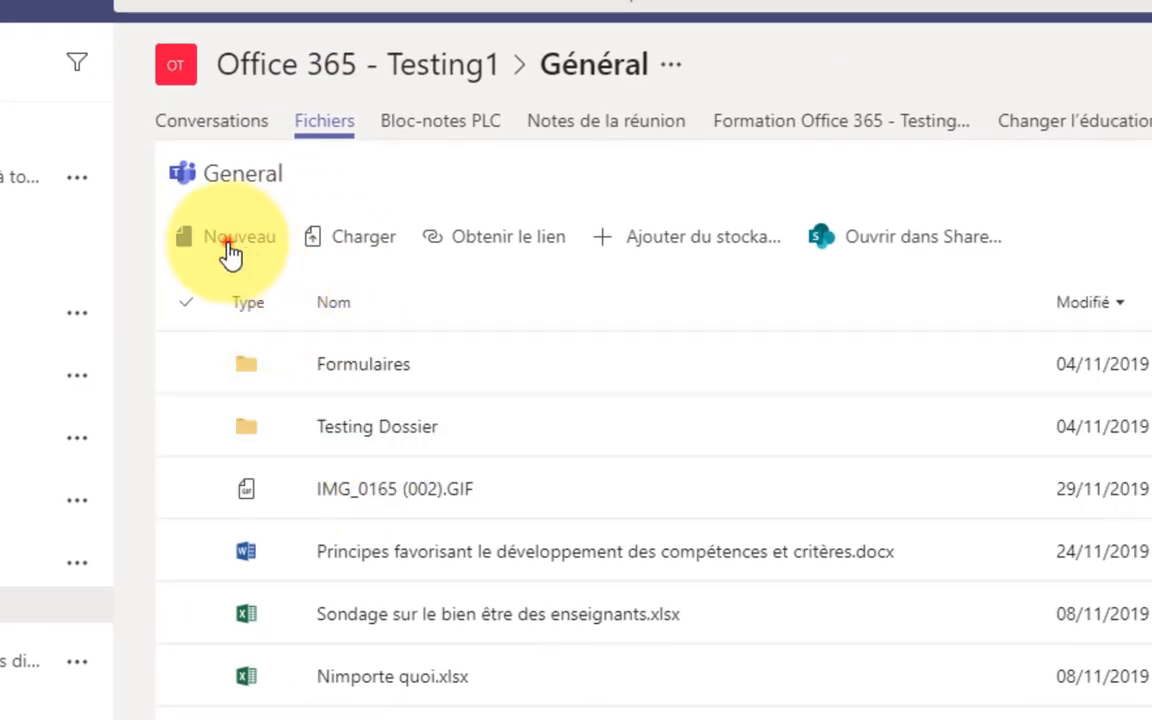
pyautogui.click(260, 298)
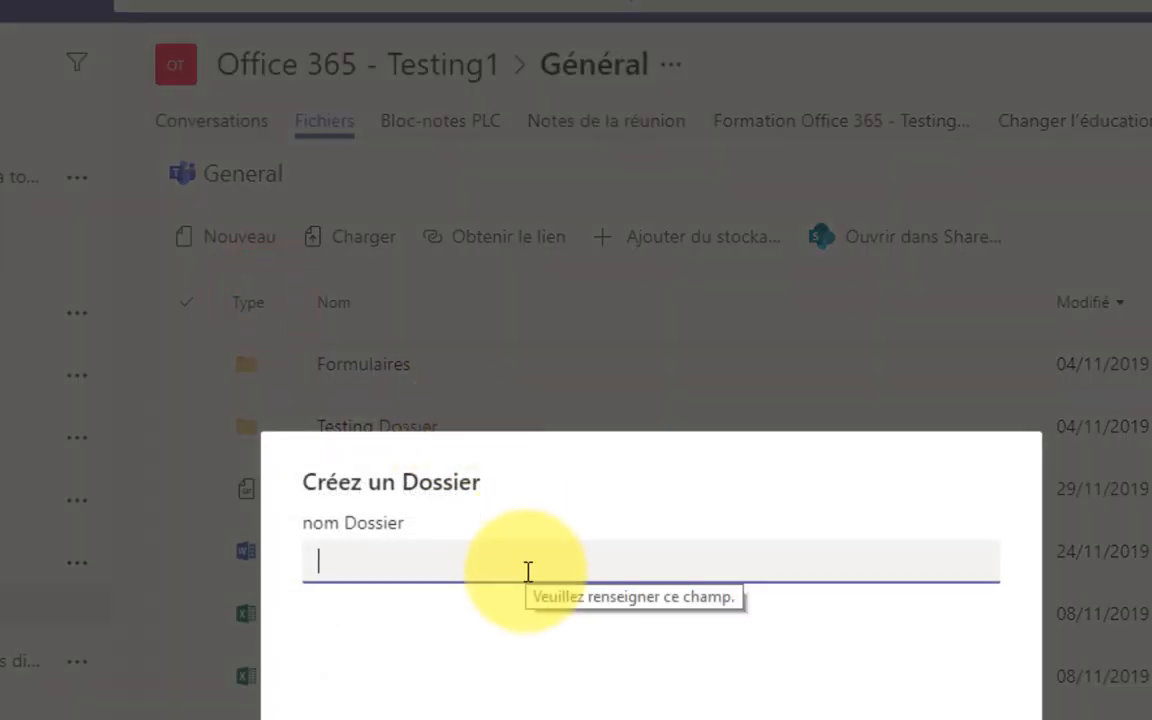
pyautogui.write('Sport')
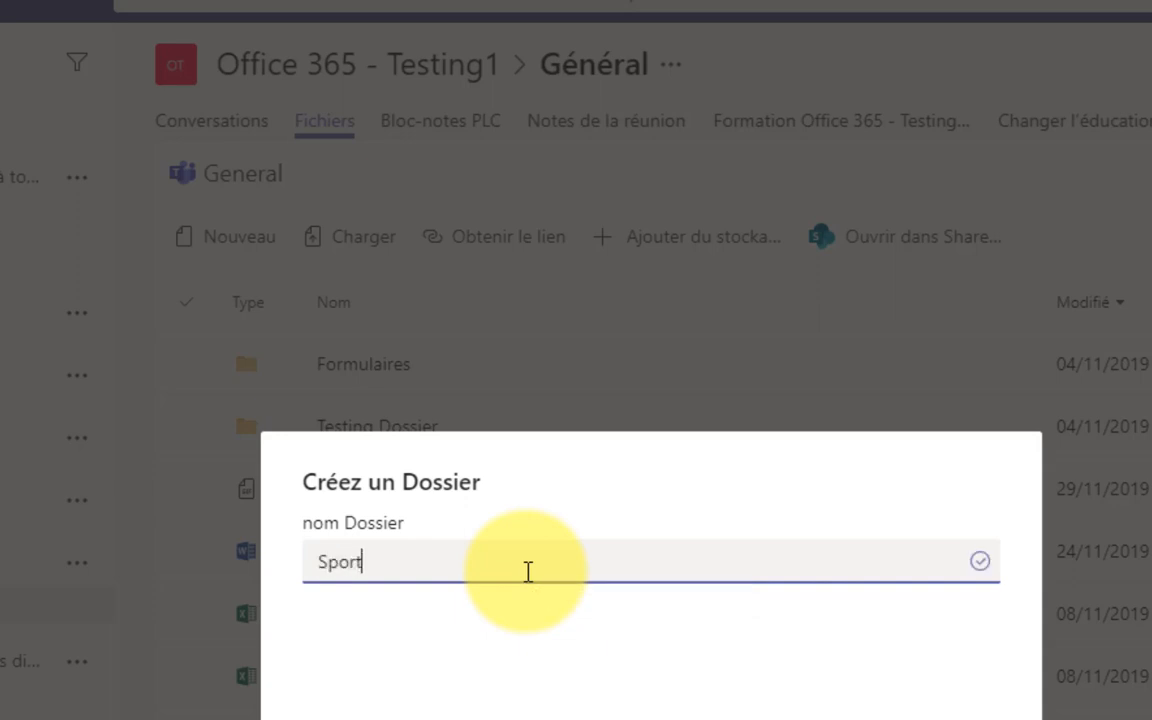
pyautogui.write('s intra mura')
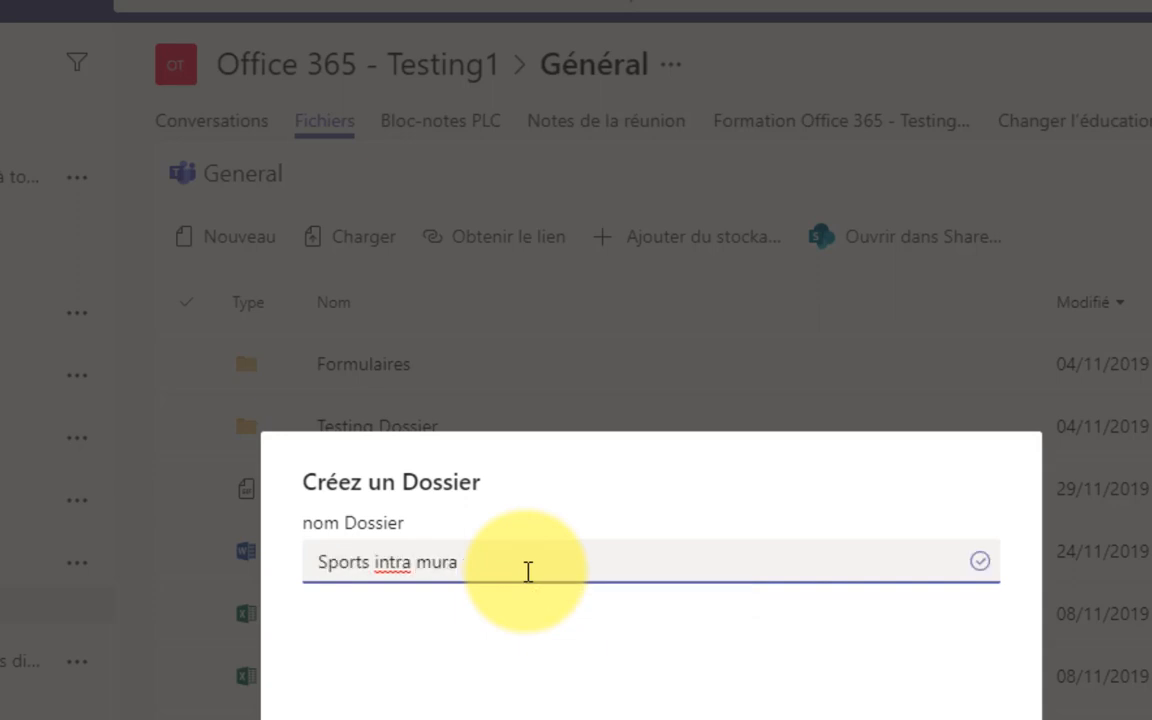
pyautogui.write('ux')
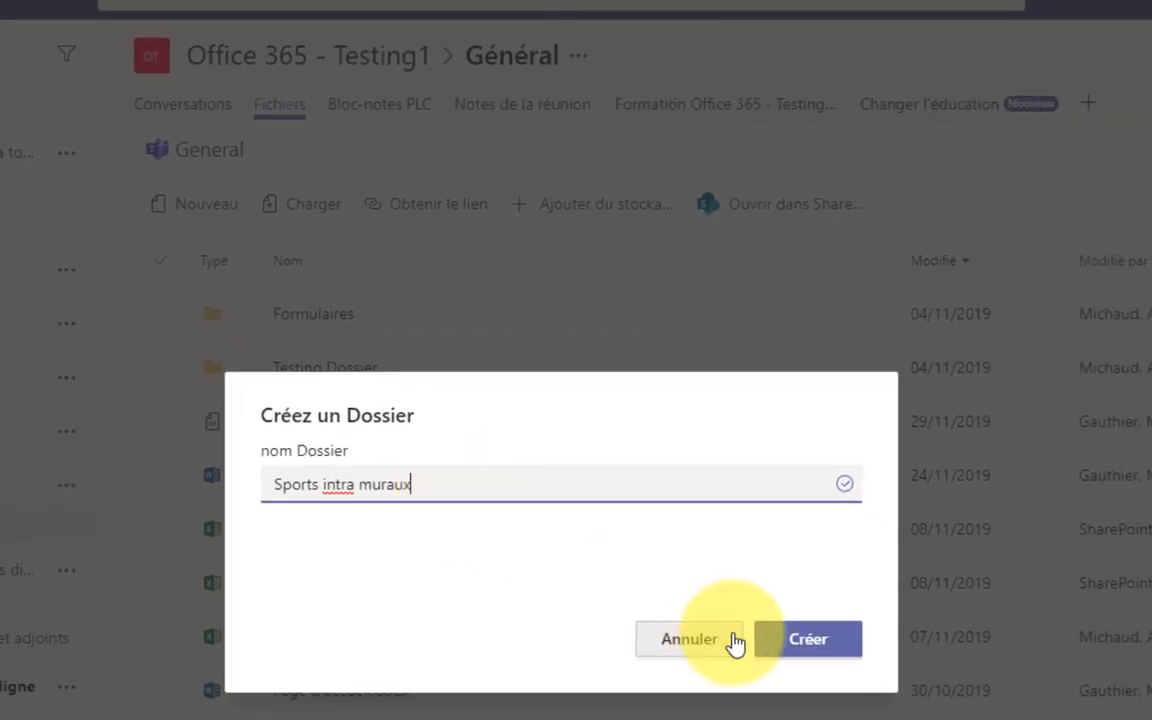
pyautogui.click(802, 643)
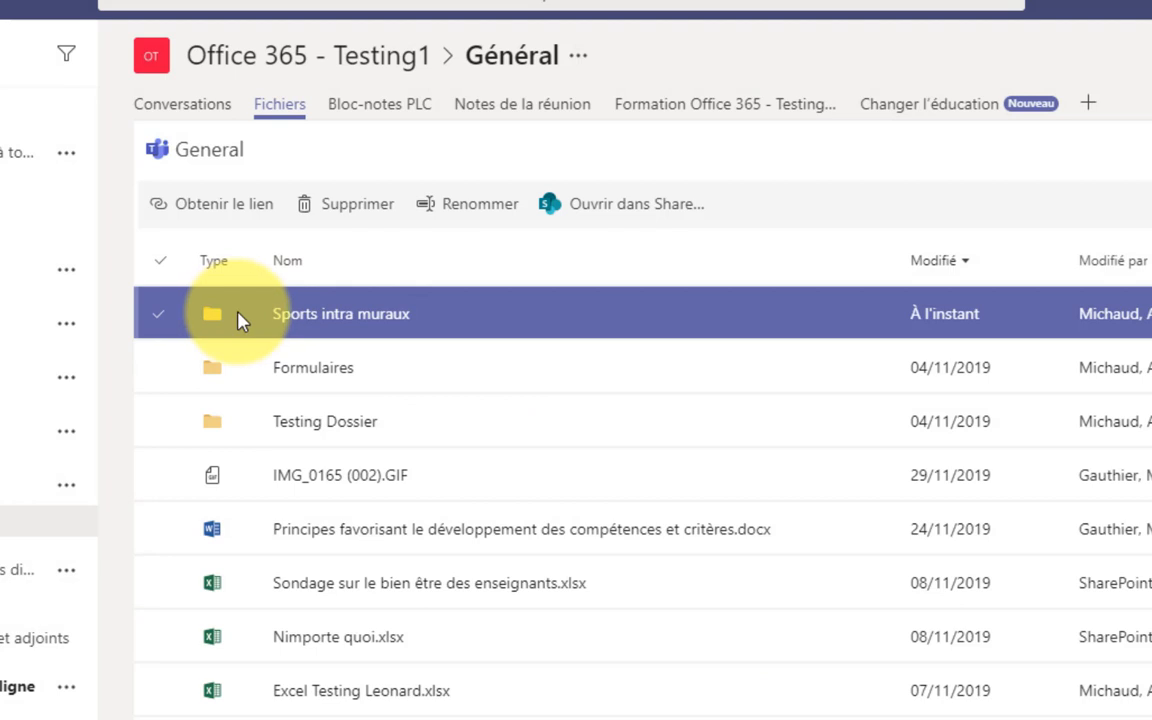
# - Inside the Sports intra muraux folder, create a Word document named "Réglement de participation"
pyautogui.click(340, 325)
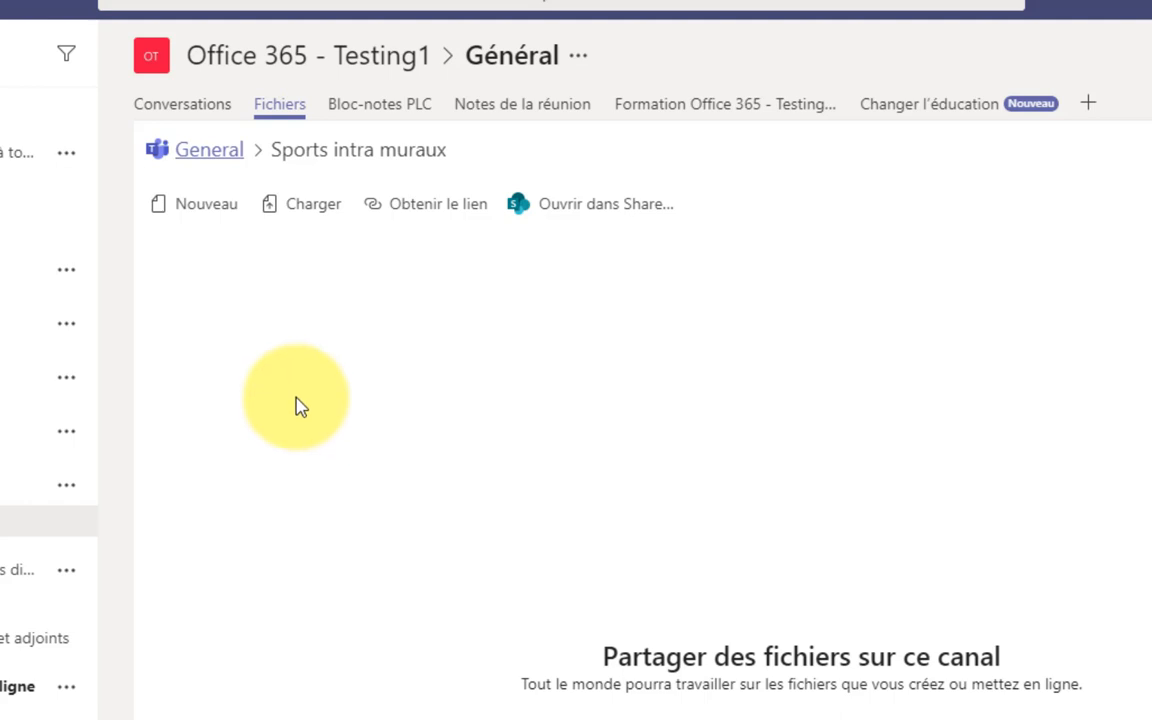
pyautogui.click(202, 214)
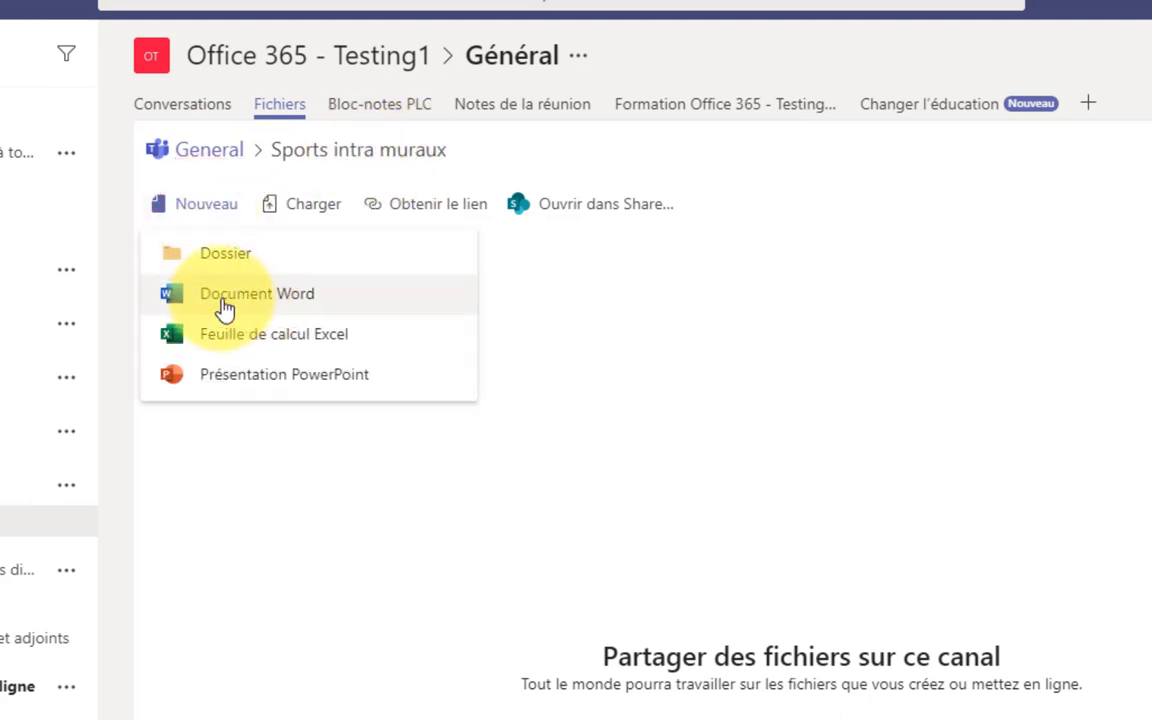
pyautogui.click(225, 300)
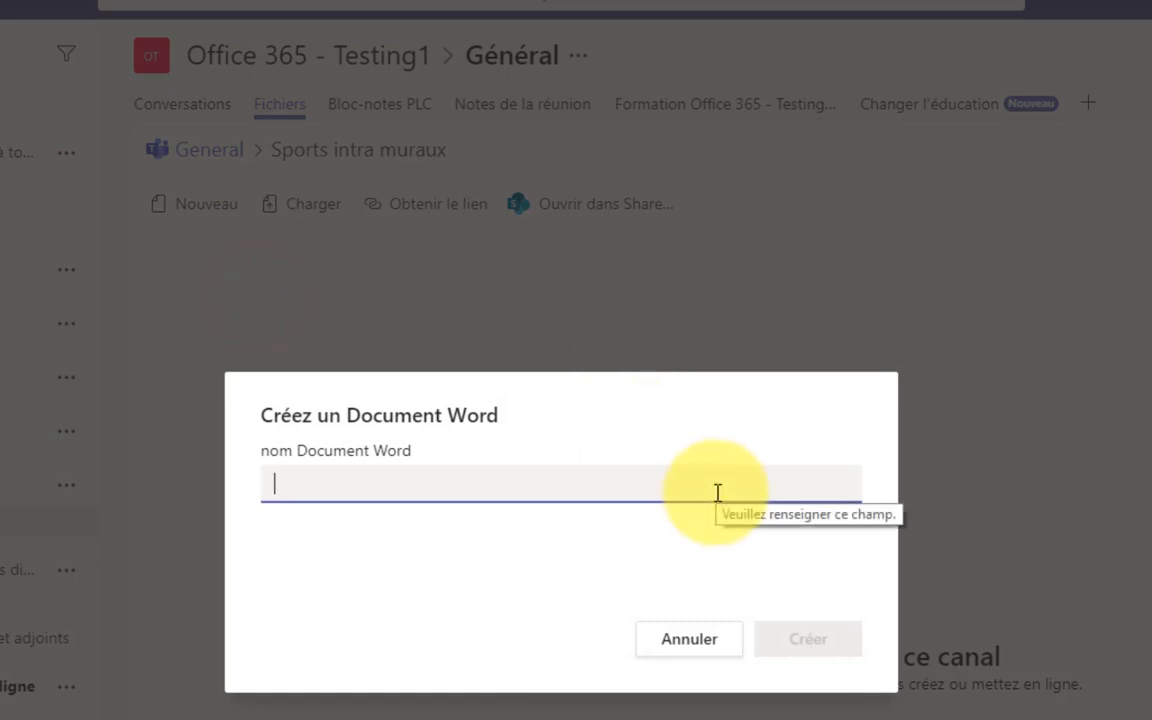
pyautogui.write('Ré')
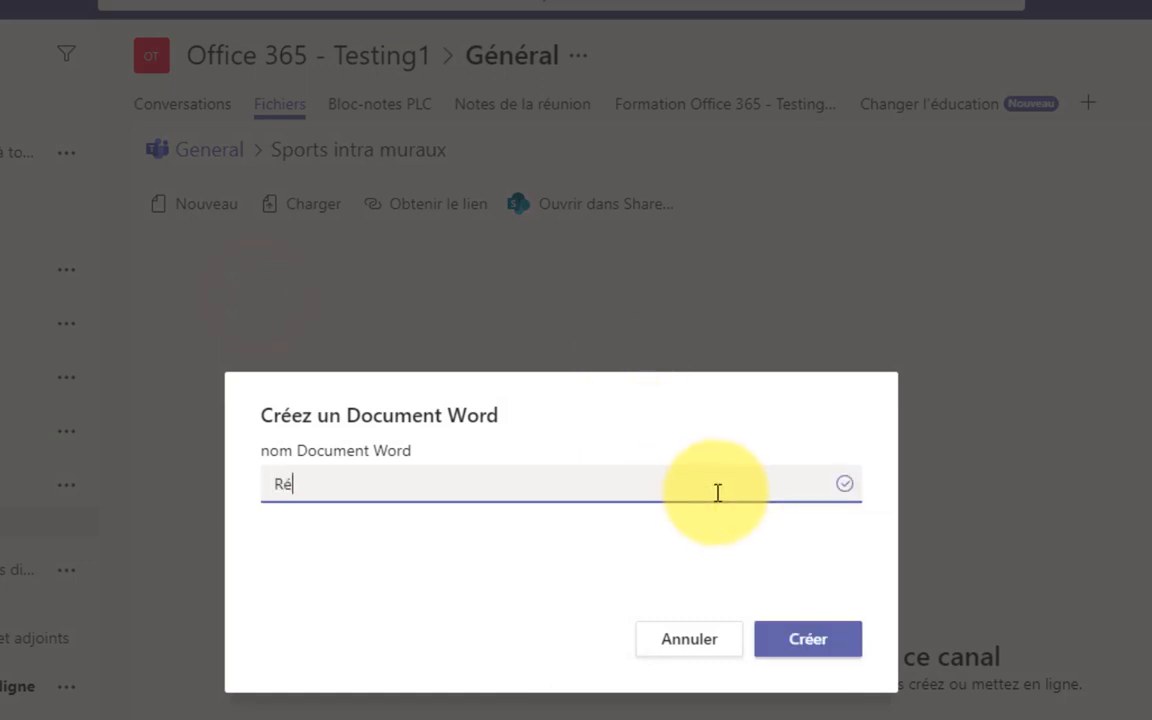
pyautogui.write('glement de ')
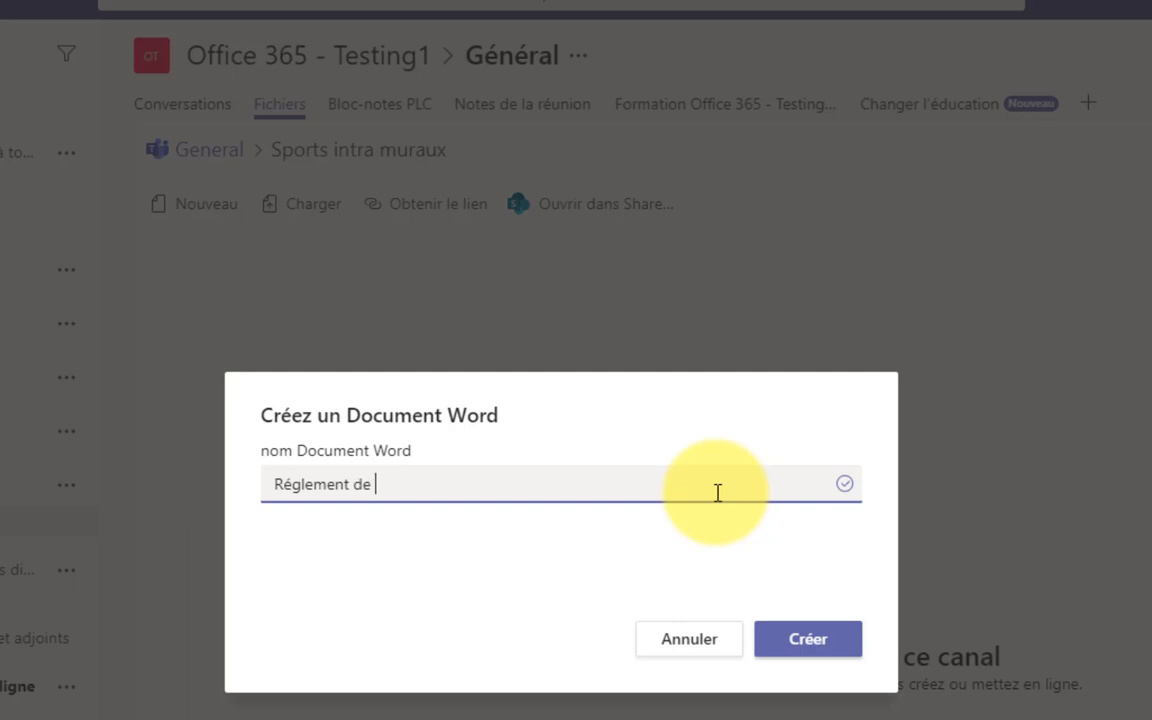
pyautogui.write('participation')
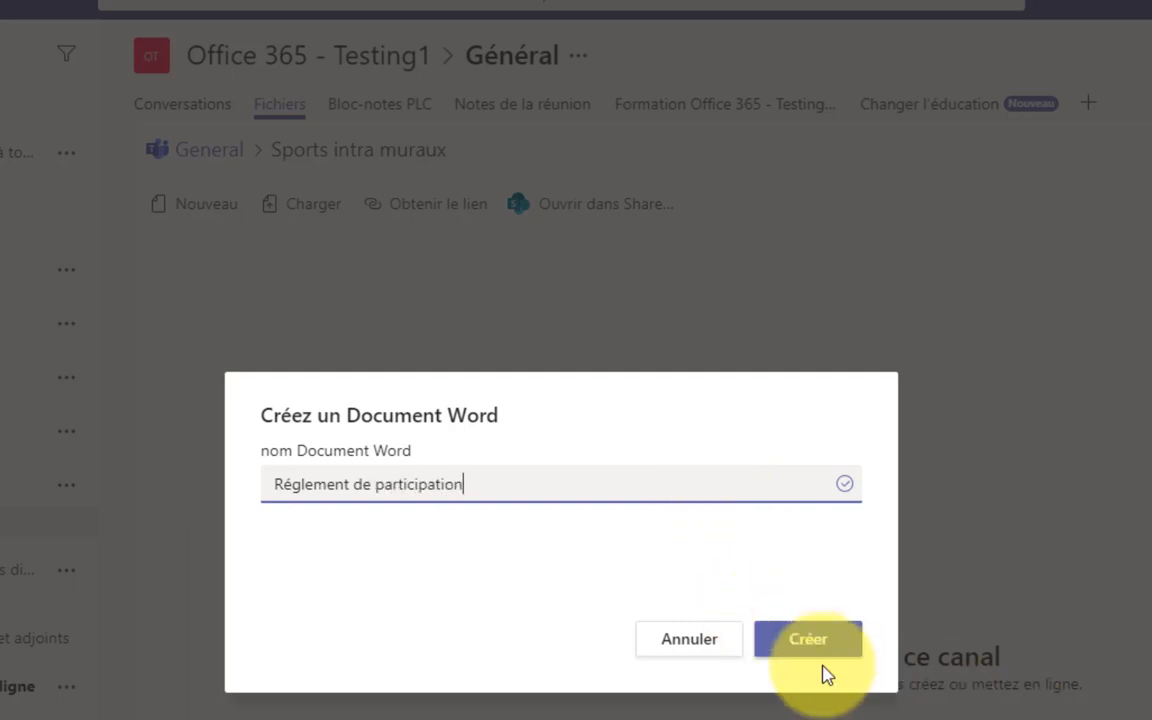
pyautogui.click(813, 654)
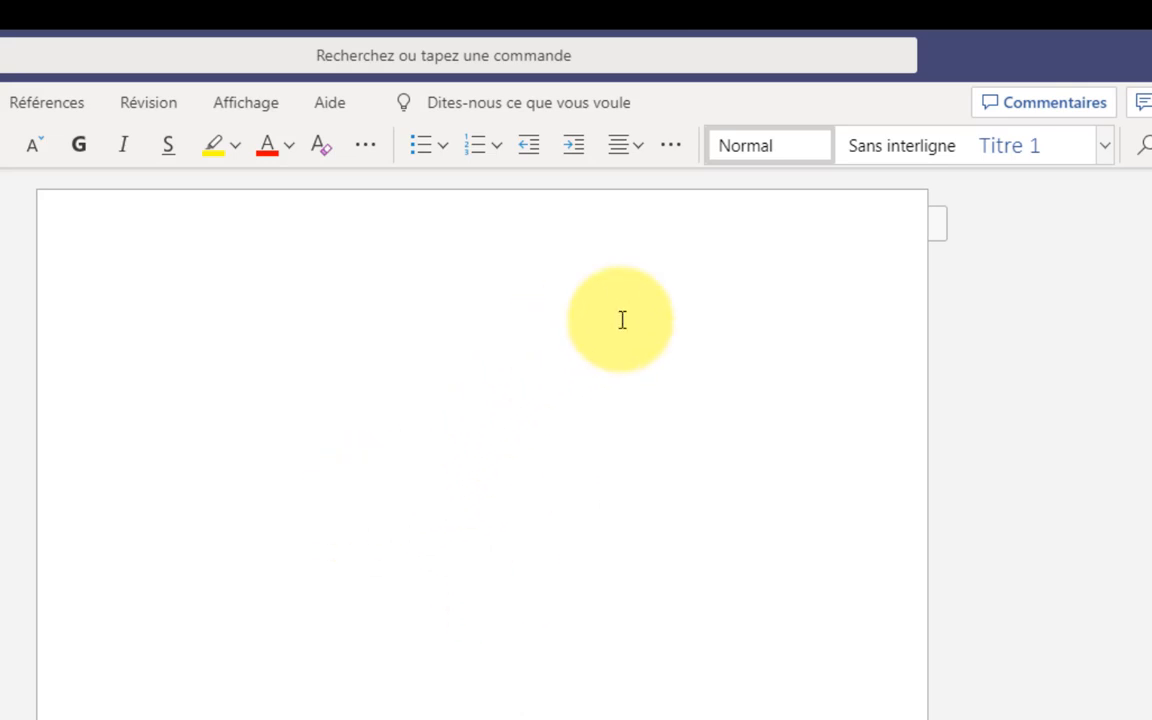
# - Write "Réglements de participation" as the first line of the blank document
pyautogui.click(327, 346)
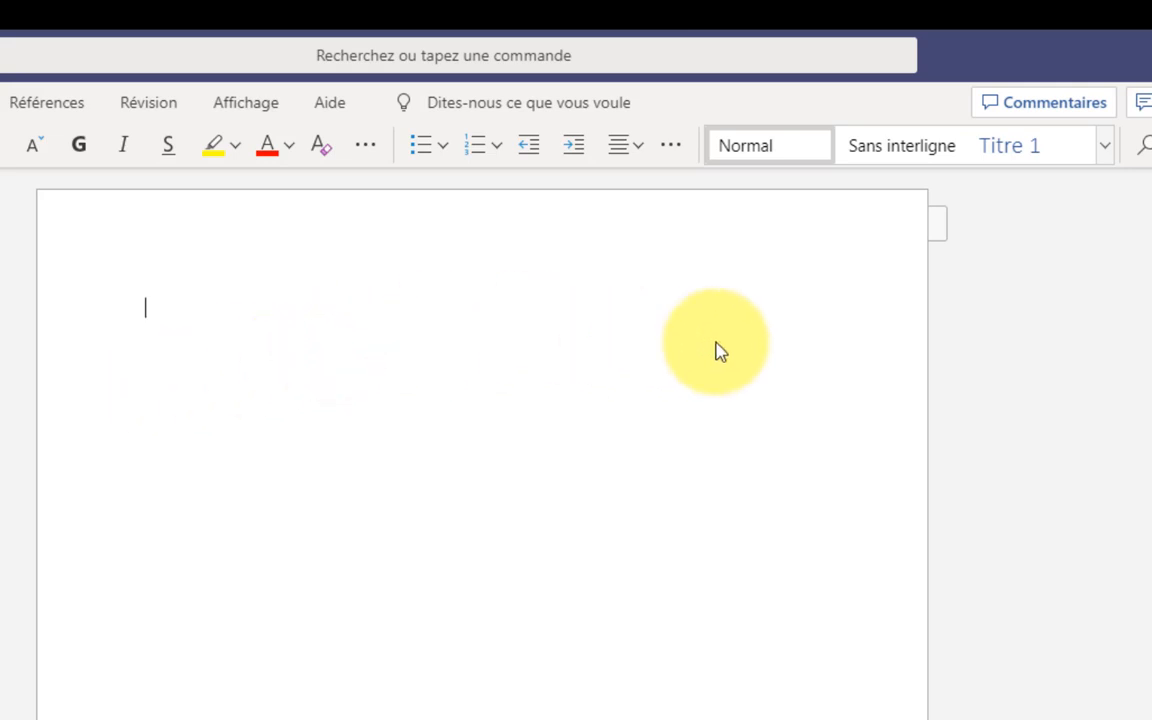
pyautogui.write('Réglements d epa')
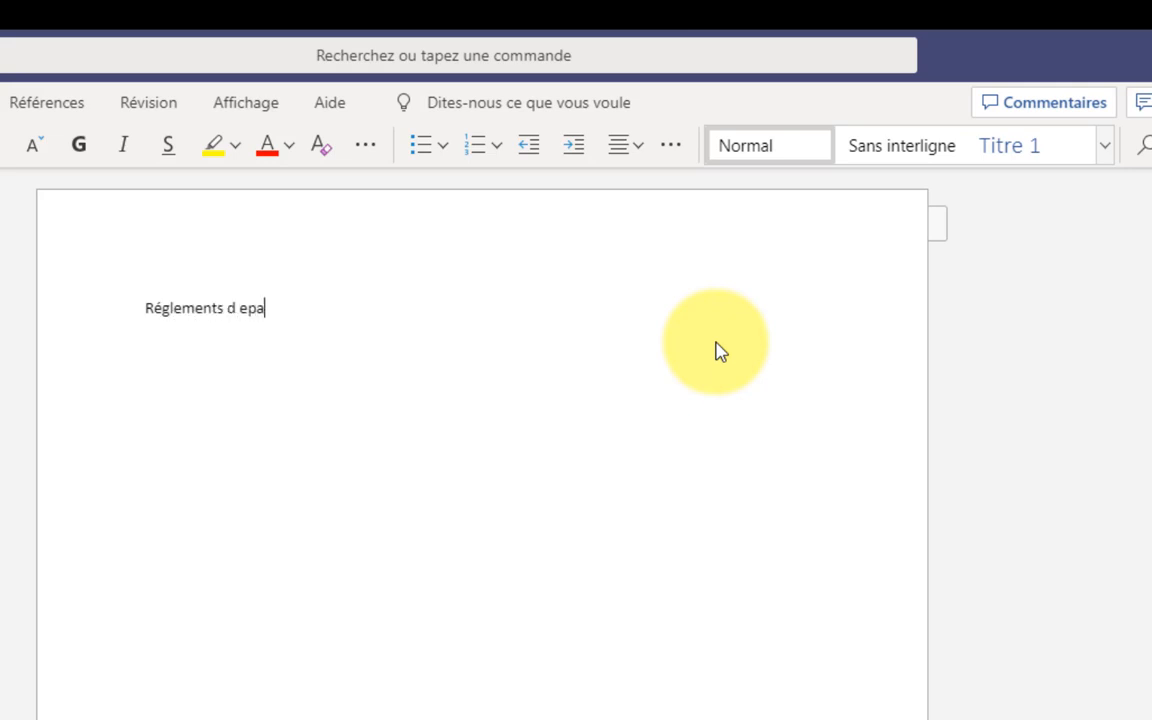
pyautogui.press('BackSpace')
pyautogui.press('BackSpace')
pyautogui.press('BackSpace')
pyautogui.press('BackSpace')
pyautogui.write('e participation')
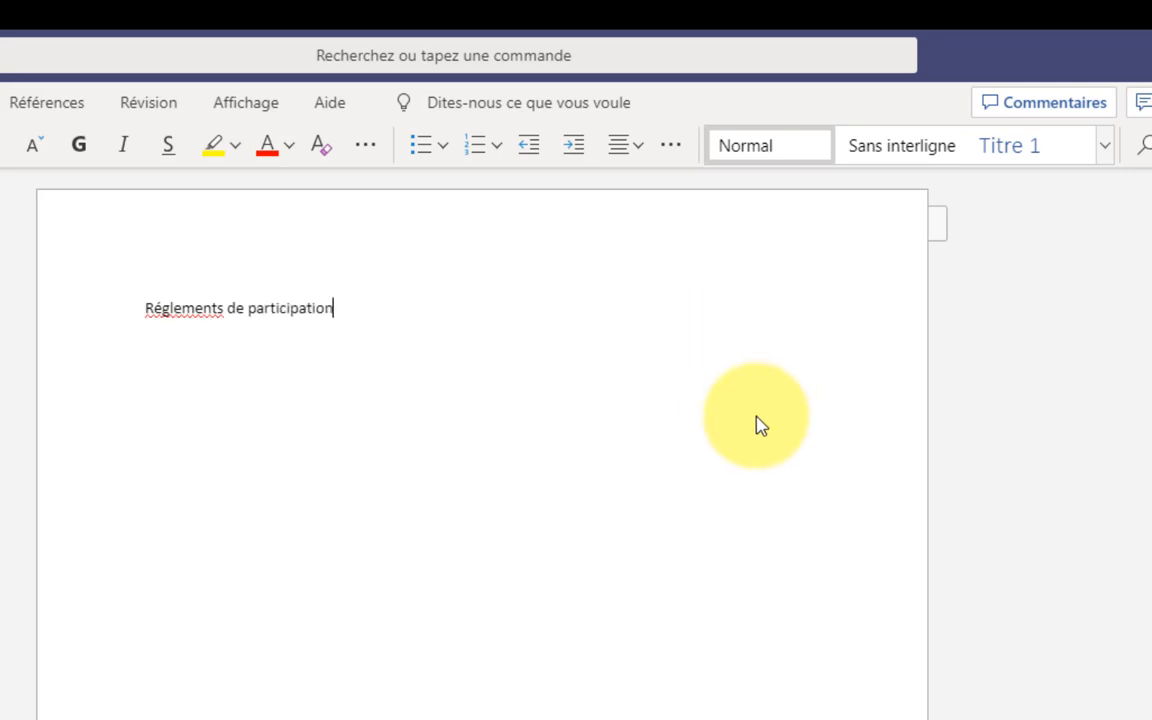
# - Correct the accent in the title's first word to "Règlements" and add a new line below the title
pyautogui.click(151, 306)
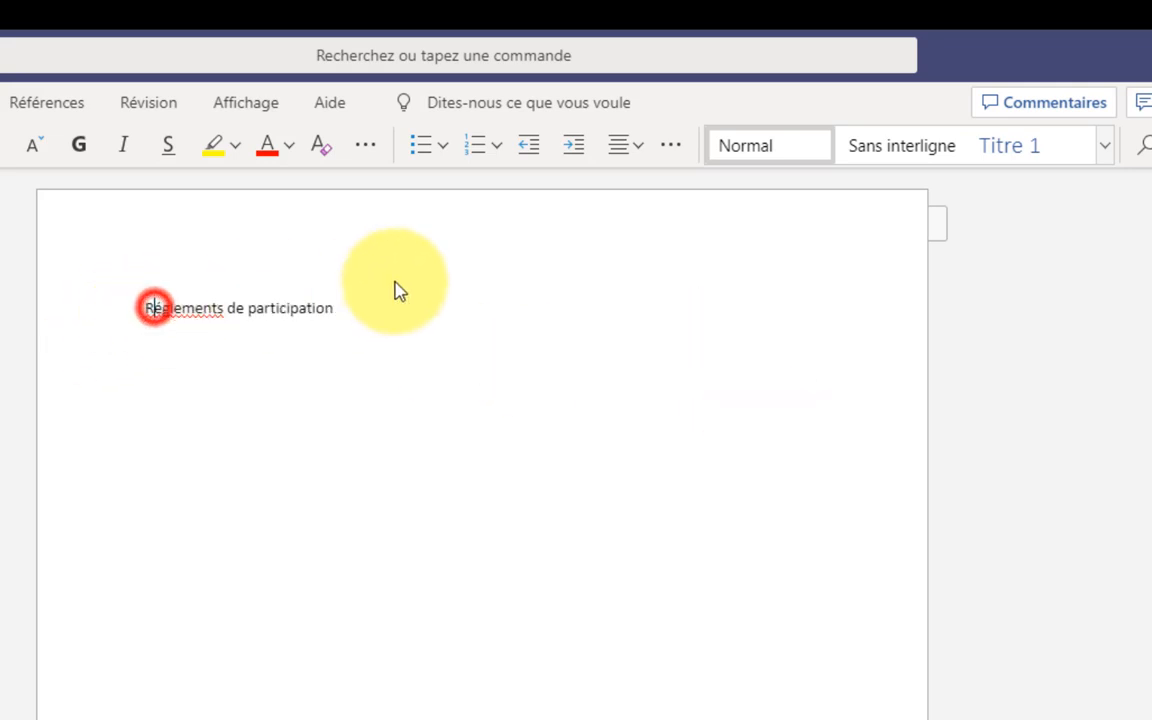
pyautogui.press('Delete')
pyautogui.write('ée')
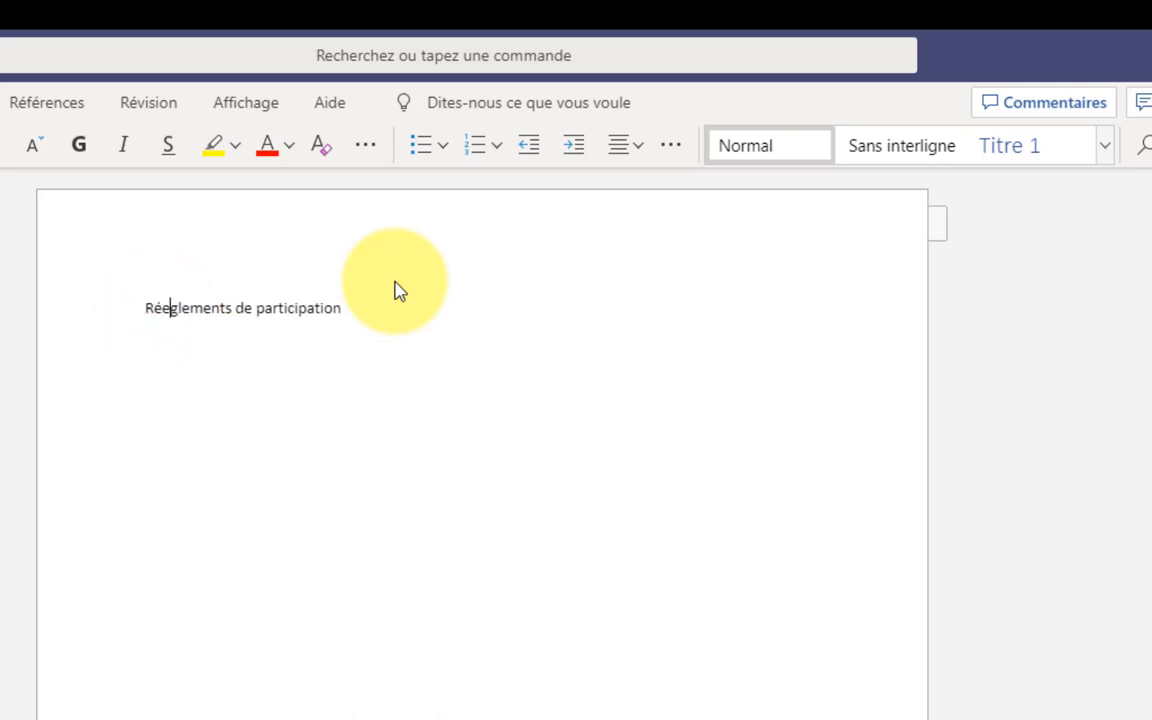
pyautogui.press('BackSpace')
pyautogui.press('BackSpace')
pyautogui.write('e')
pyautogui.press('BackSpace')
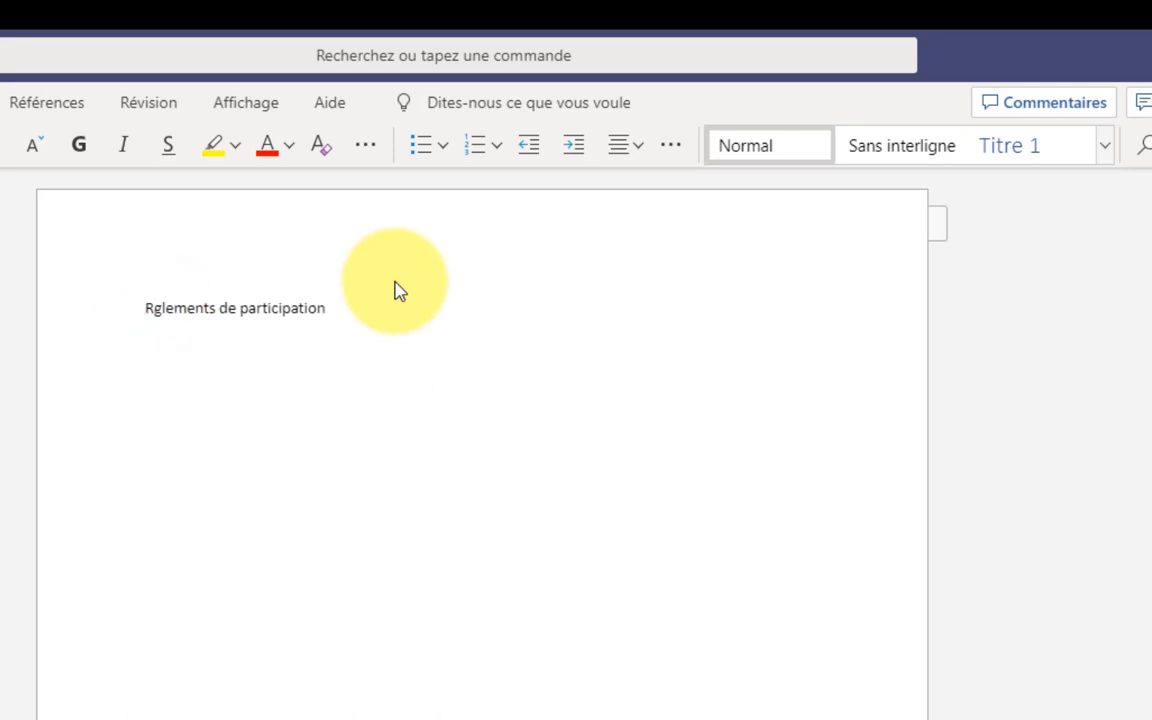
pyautogui.write('è')
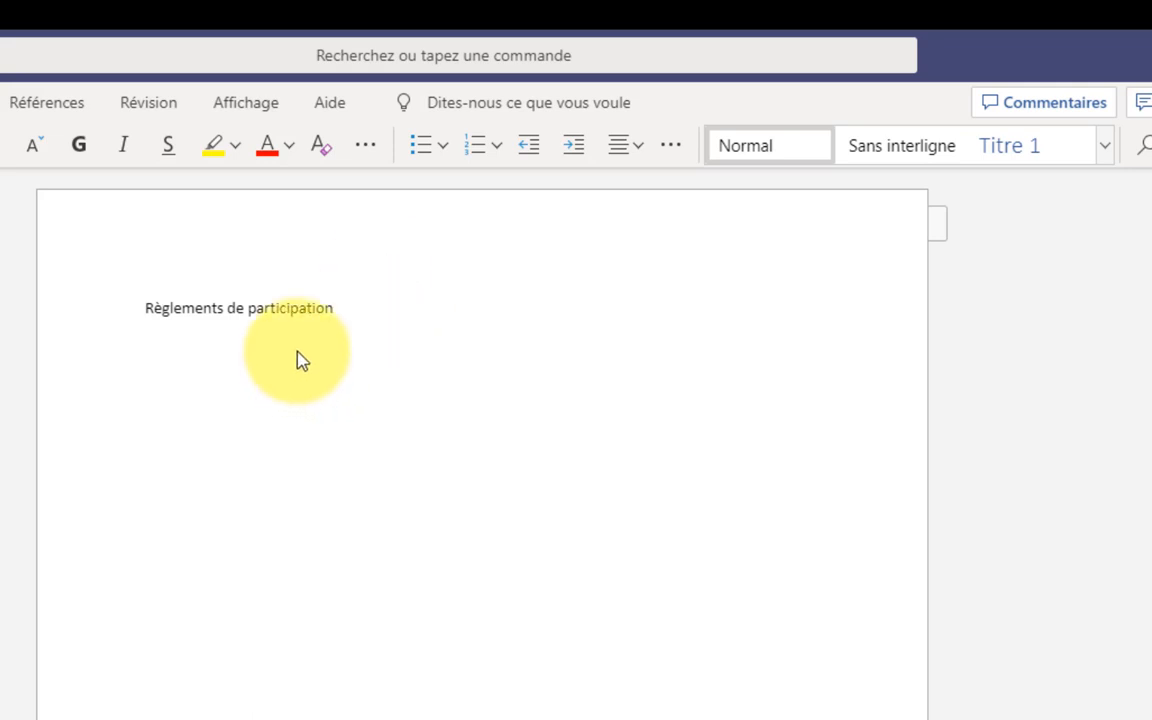
pyautogui.click(373, 314)
pyautogui.press('Return')
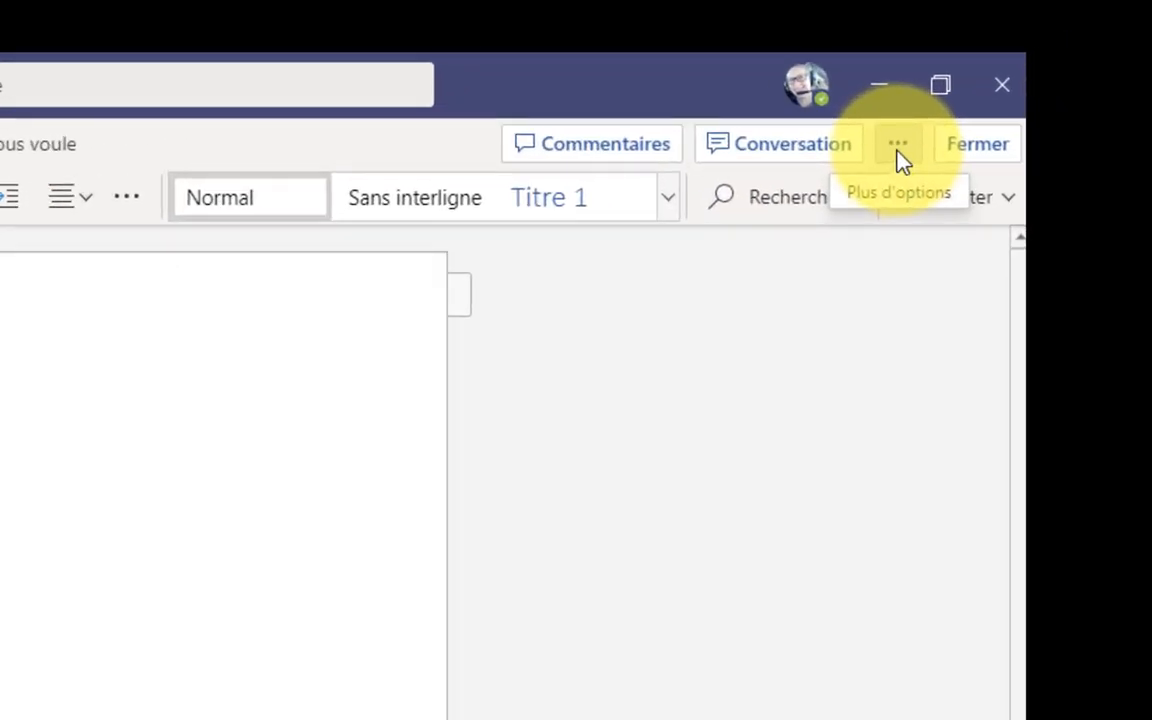
# - Open the document in the Word desktop application and start a dashed list two lines below the title
pyautogui.click(898, 150)
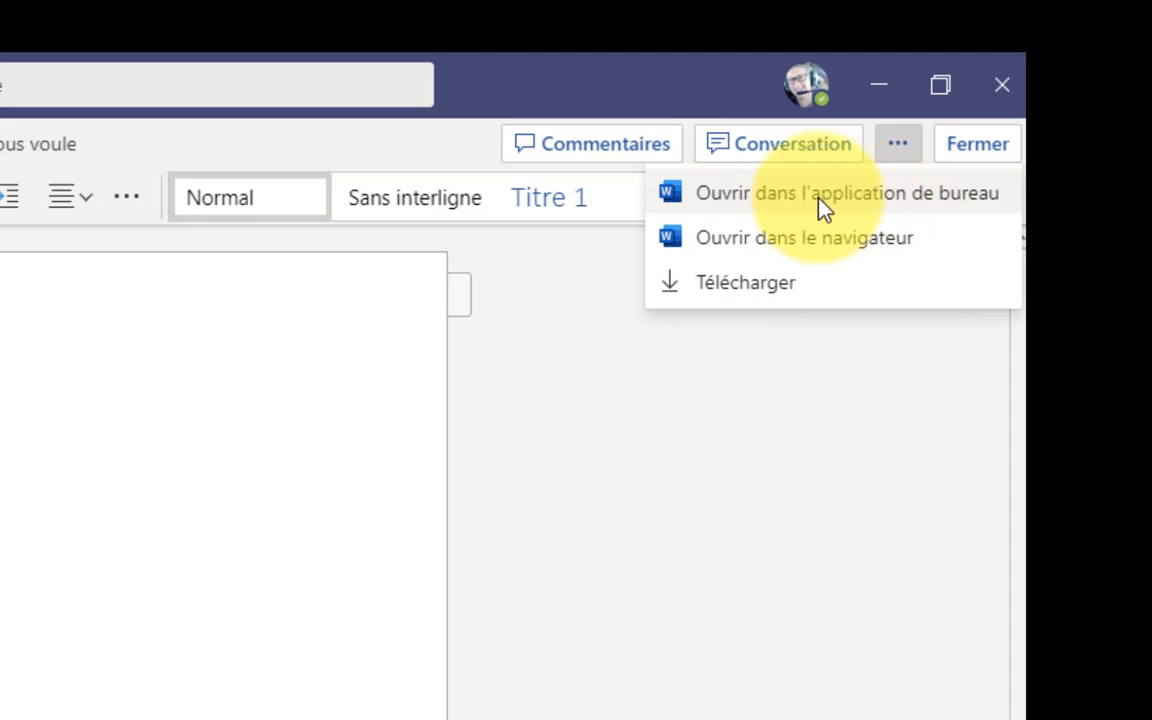
pyautogui.click(822, 203)
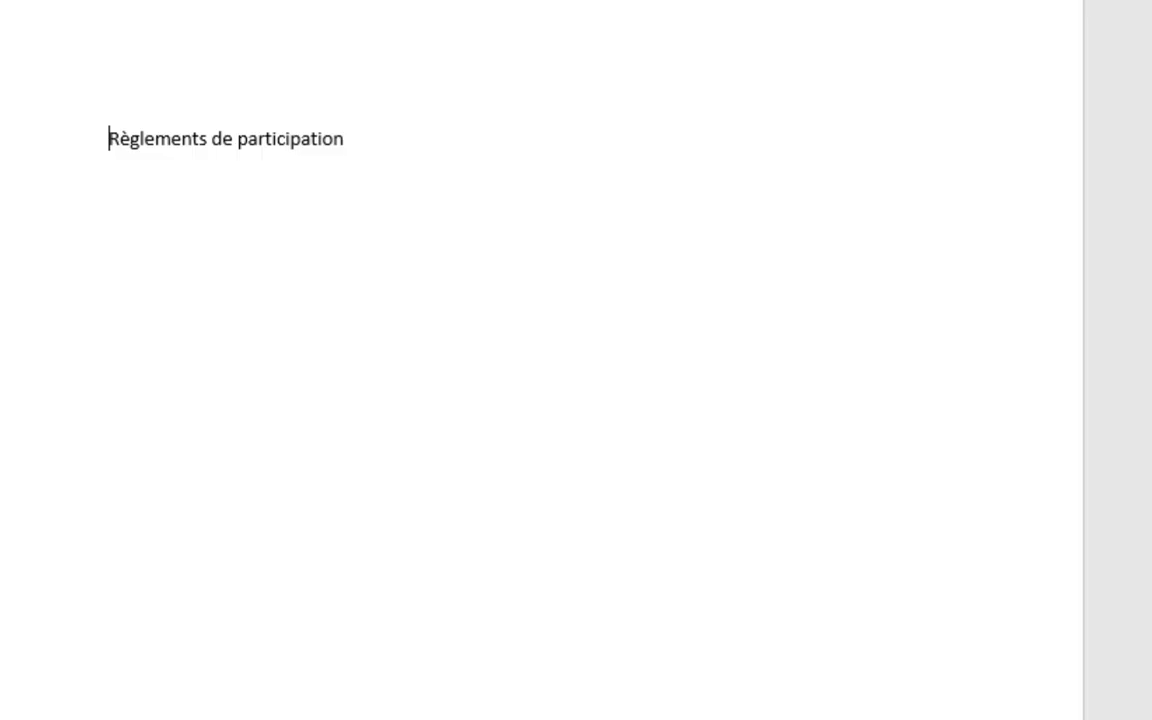
pyautogui.click(407, 90)
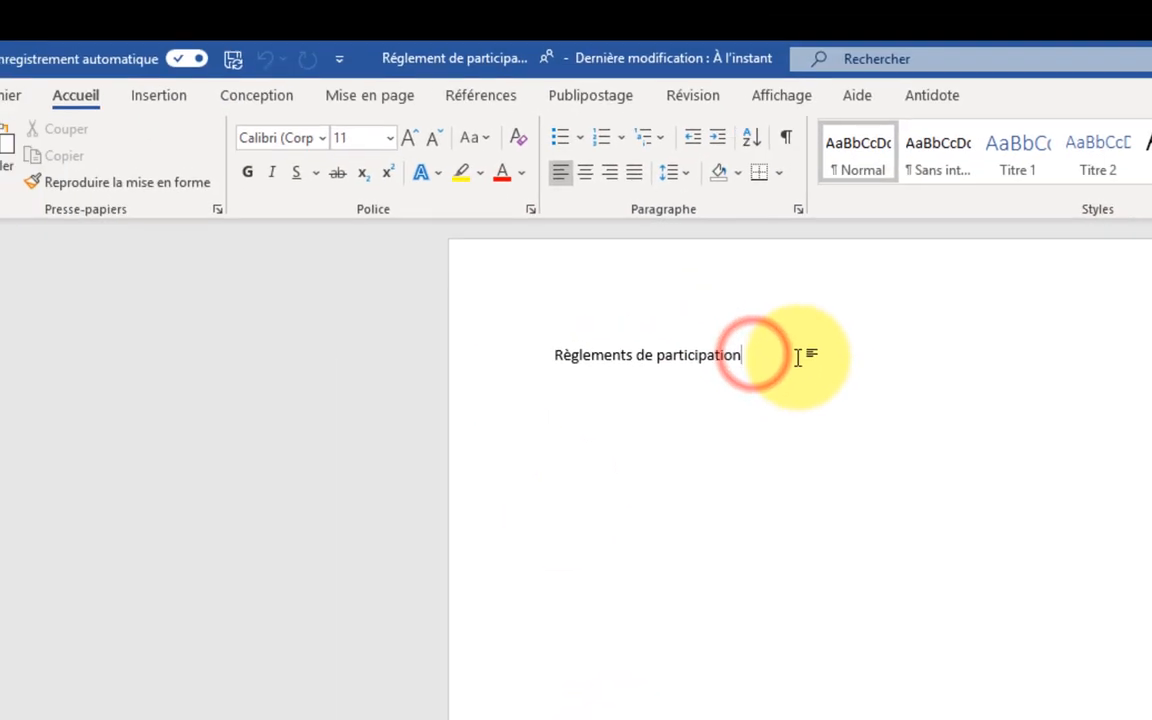
pyautogui.press('Return')
pyautogui.press('Return')
pyautogui.write('- ')
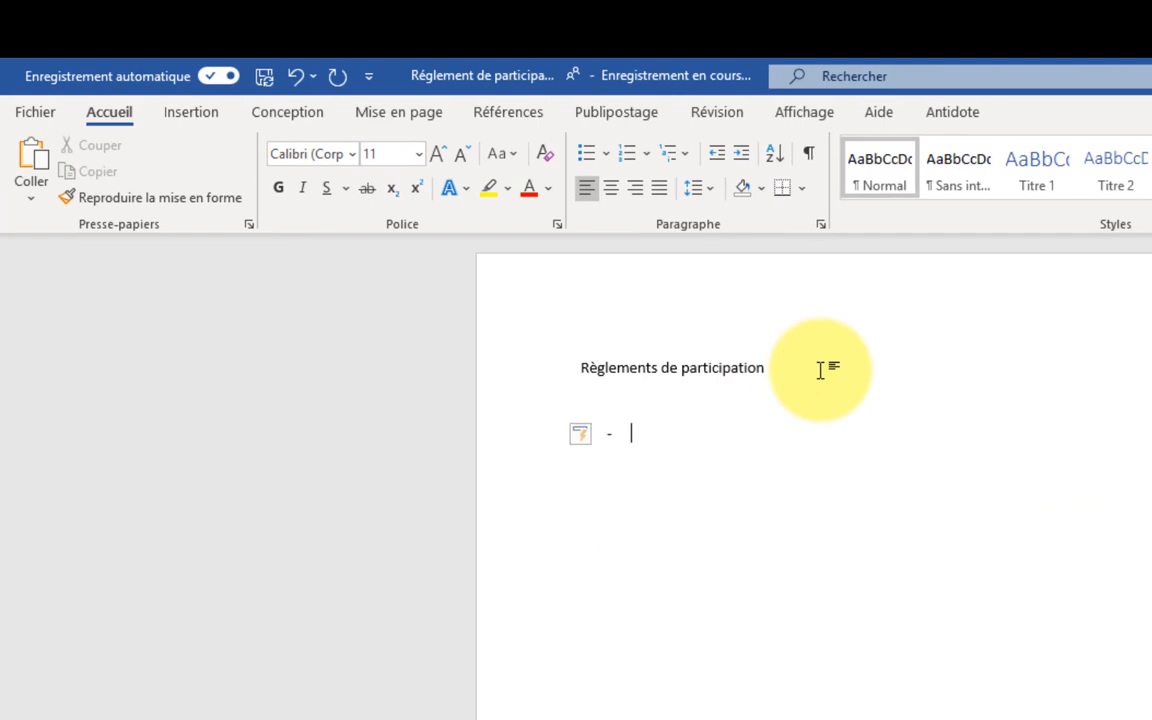
# - Enter "Se présenter 15 minutes après le début du diner." as the first list item, start another item, and close the desktop Word window
pyautogui.write('Avoir')
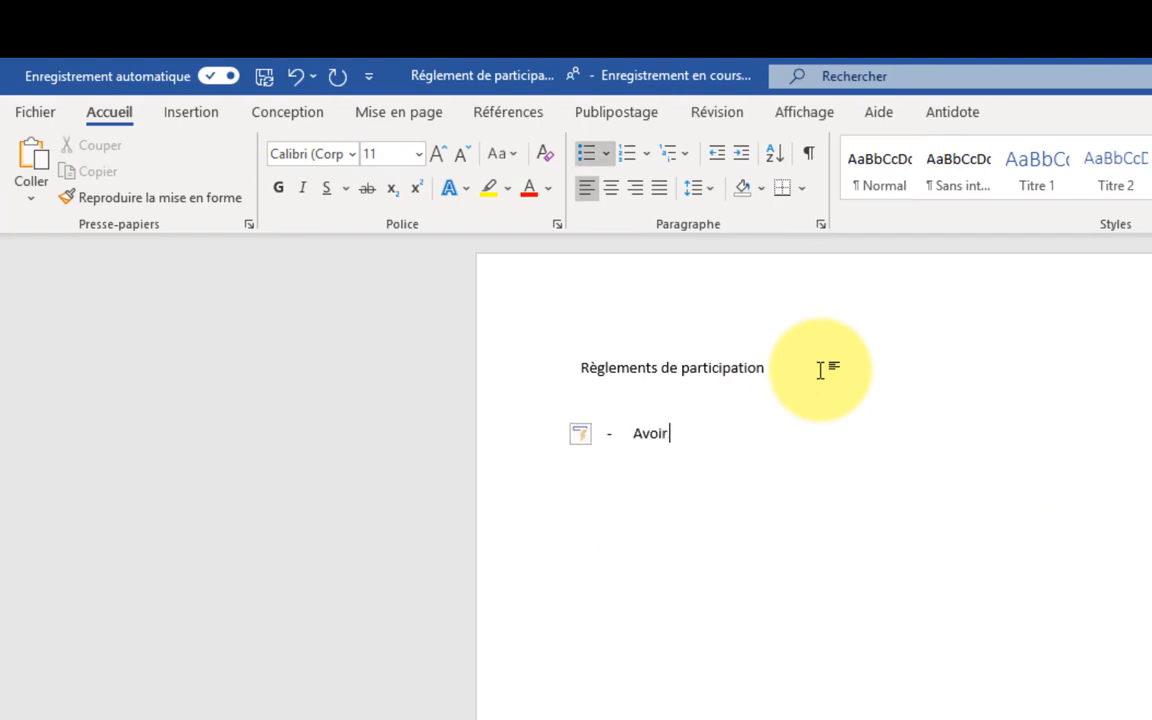
pyautogui.press('BackSpace')
pyautogui.press('BackSpace')
pyautogui.press('BackSpace')
pyautogui.press('BackSpace')
pyautogui.write('Se présenter')
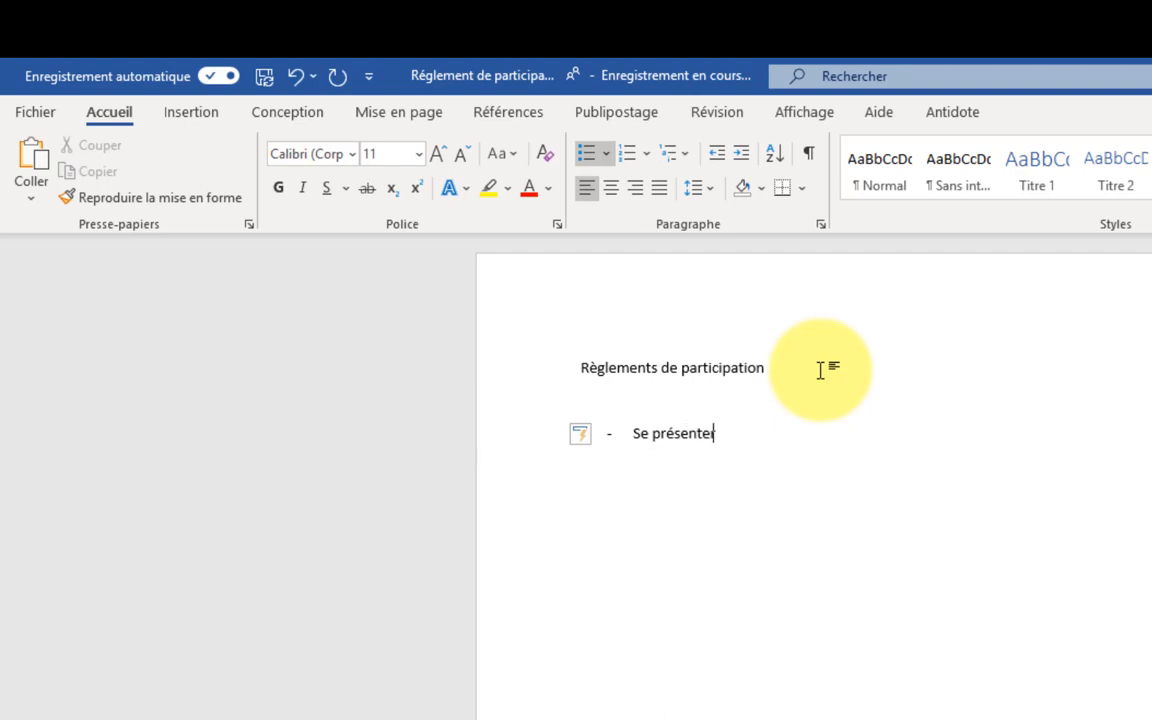
pyautogui.write(' 15 minutes ')
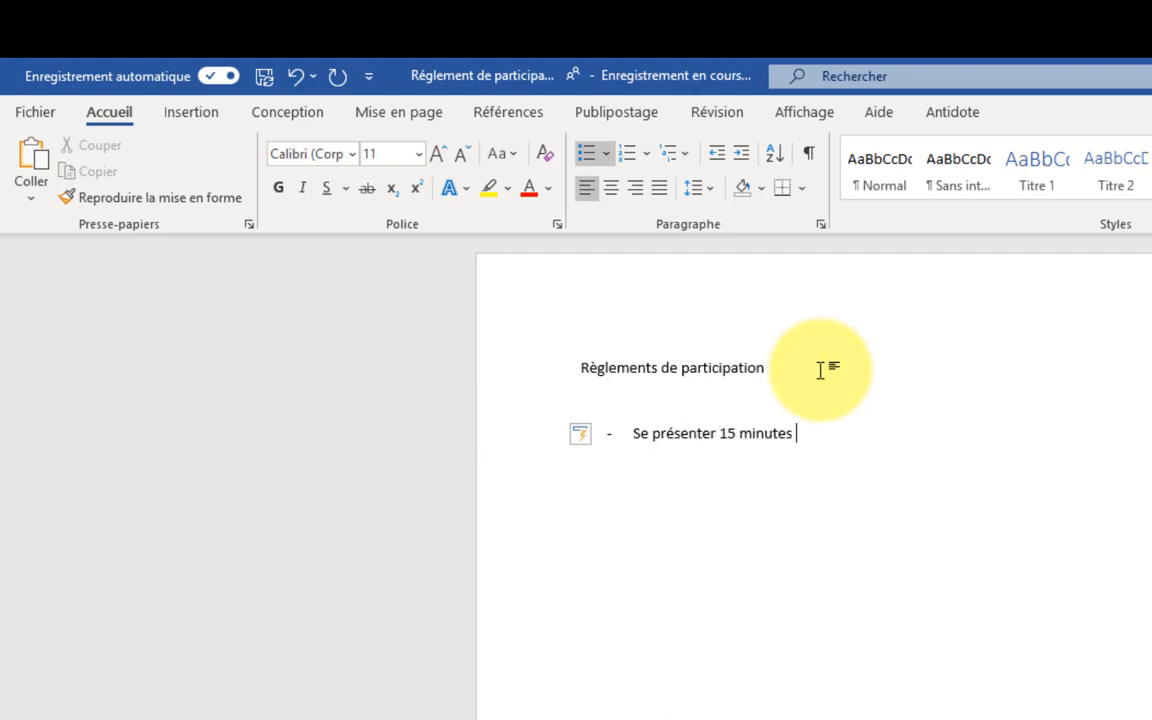
pyautogui.write('après le début du diner.')
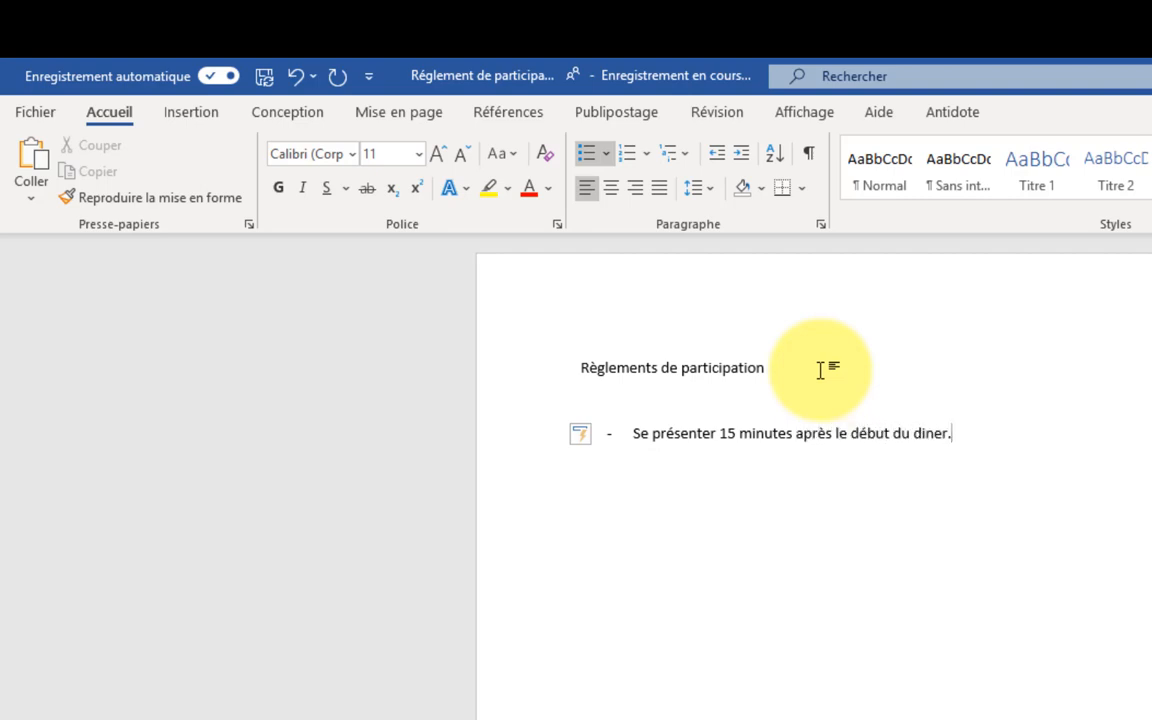
pyautogui.press('Return')
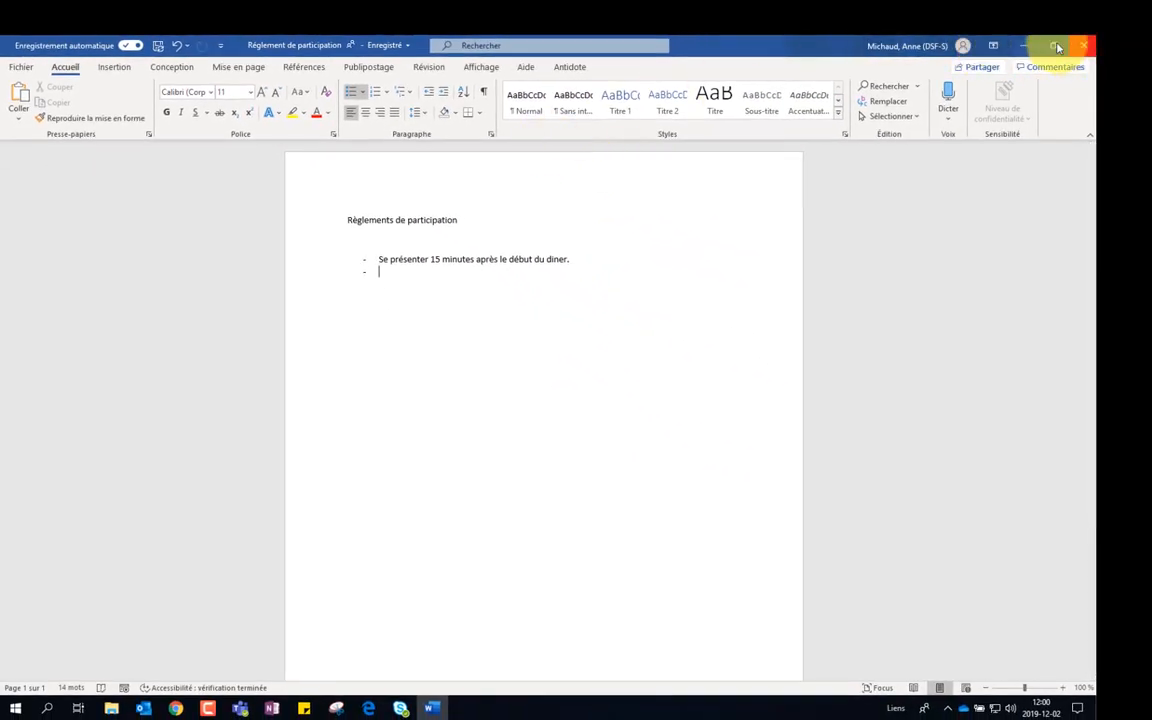
pyautogui.click(1085, 47)
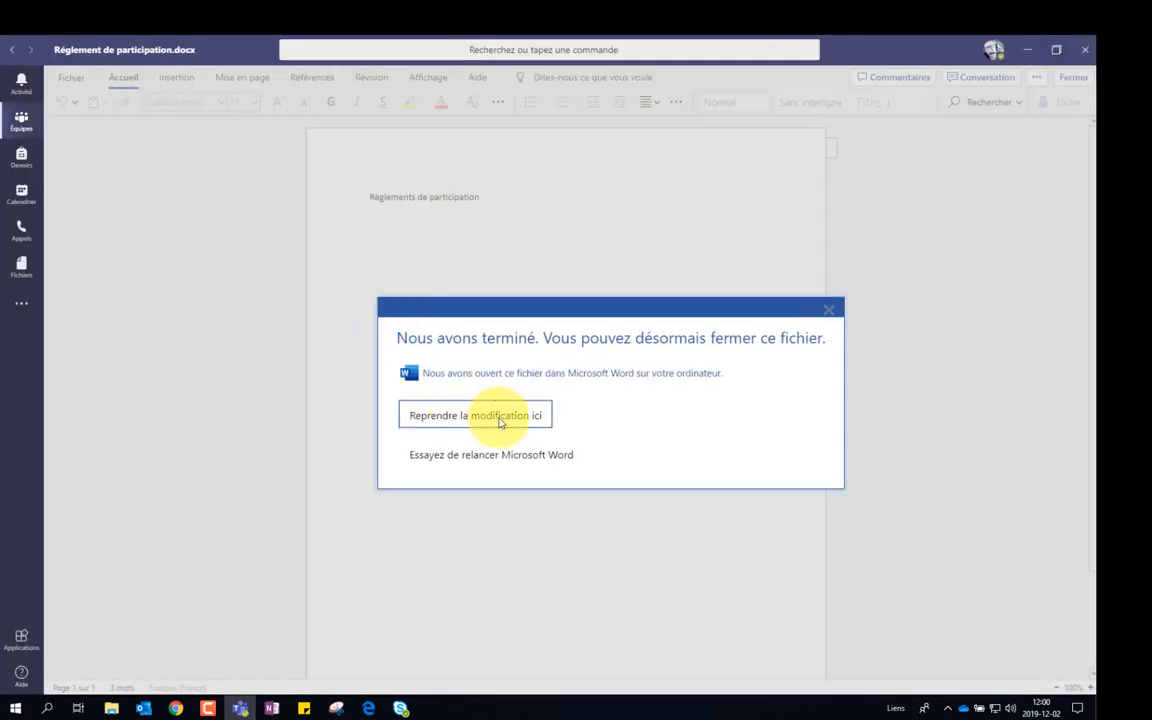
# - Resume editing the document in Teams, add "Avoir des espadrilles ..." as the second list item, start another item, and close the document
pyautogui.click(479, 416)
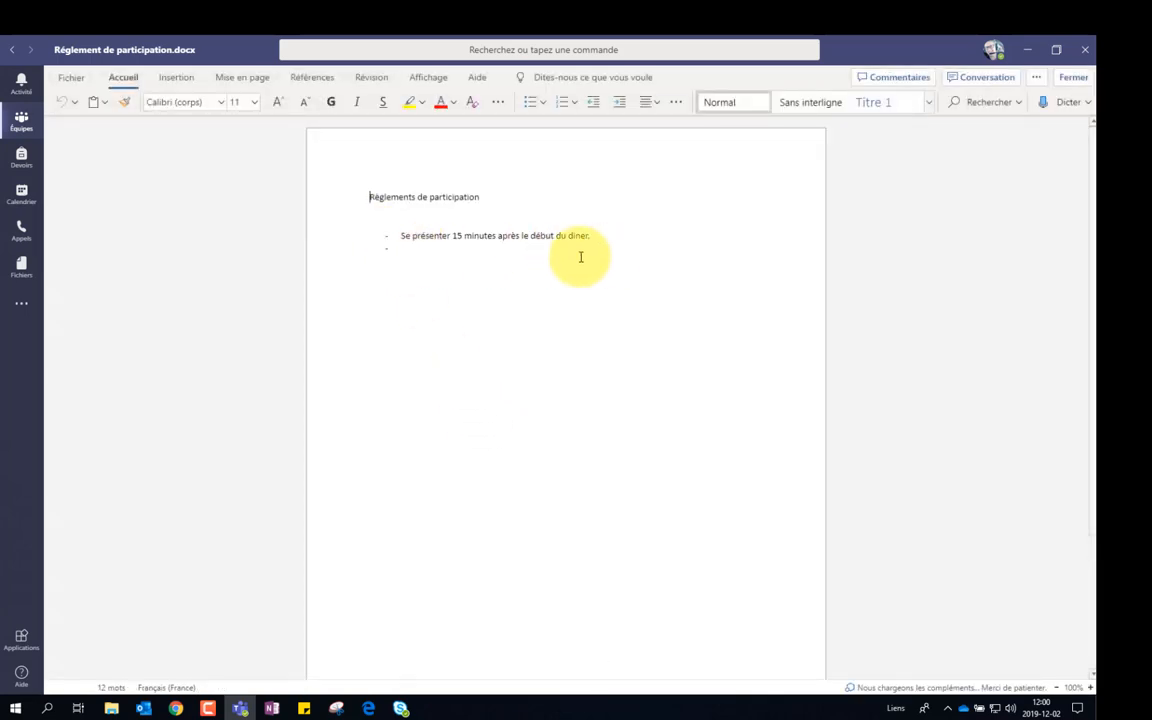
pyautogui.click(405, 250)
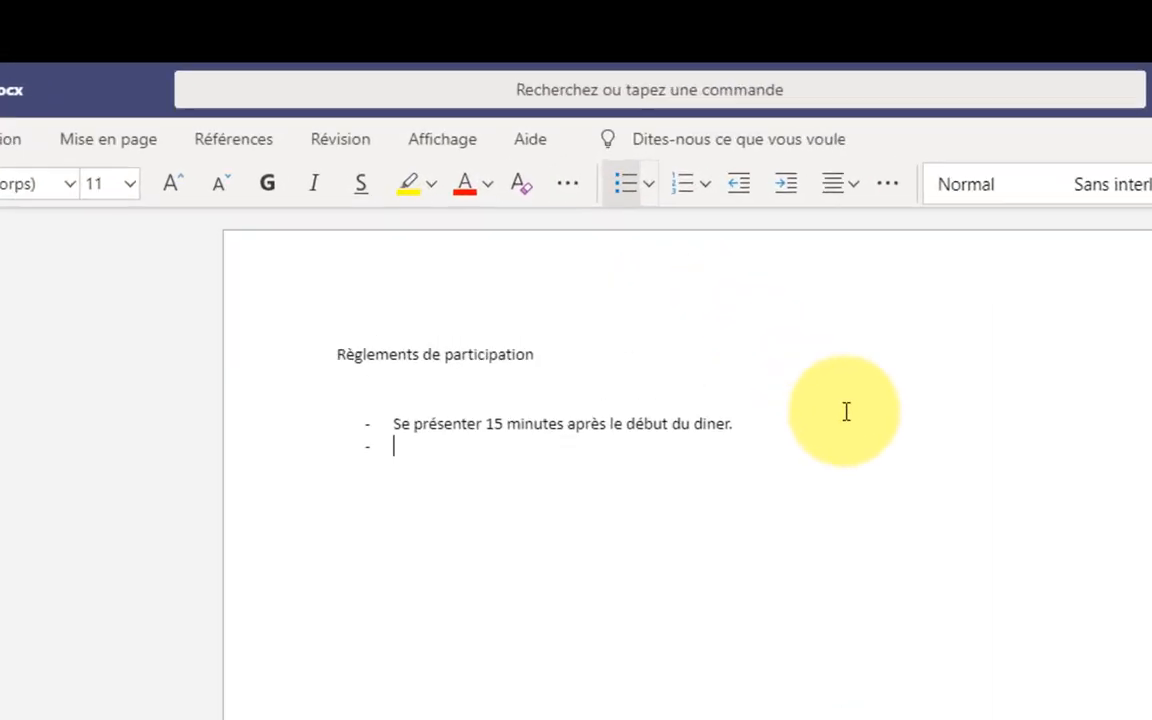
pyautogui.write('Avoir ')
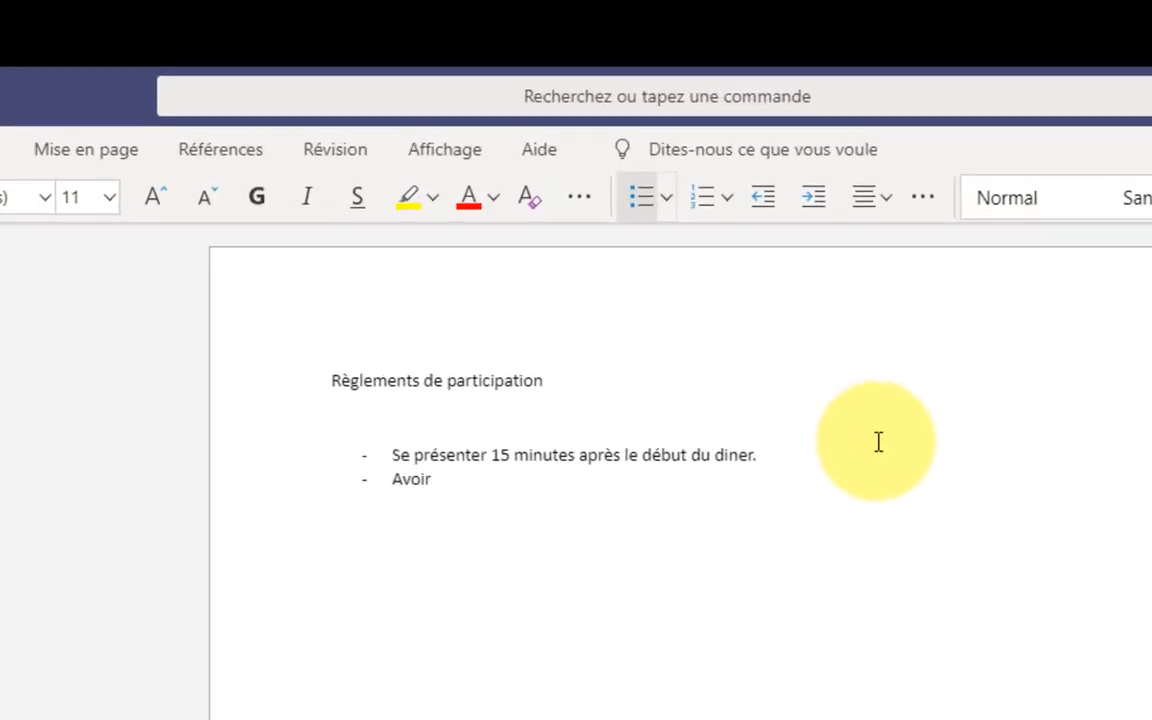
pyautogui.write('des espab')
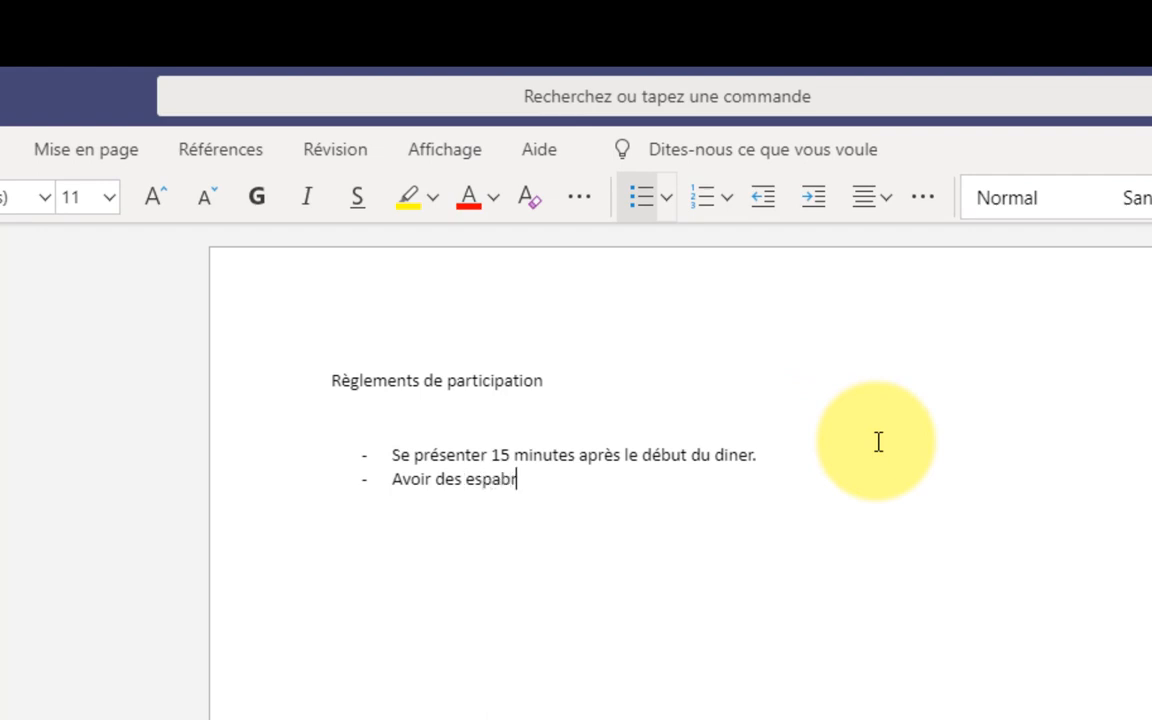
pyautogui.press('BackSpace')
pyautogui.write('drilles ...')
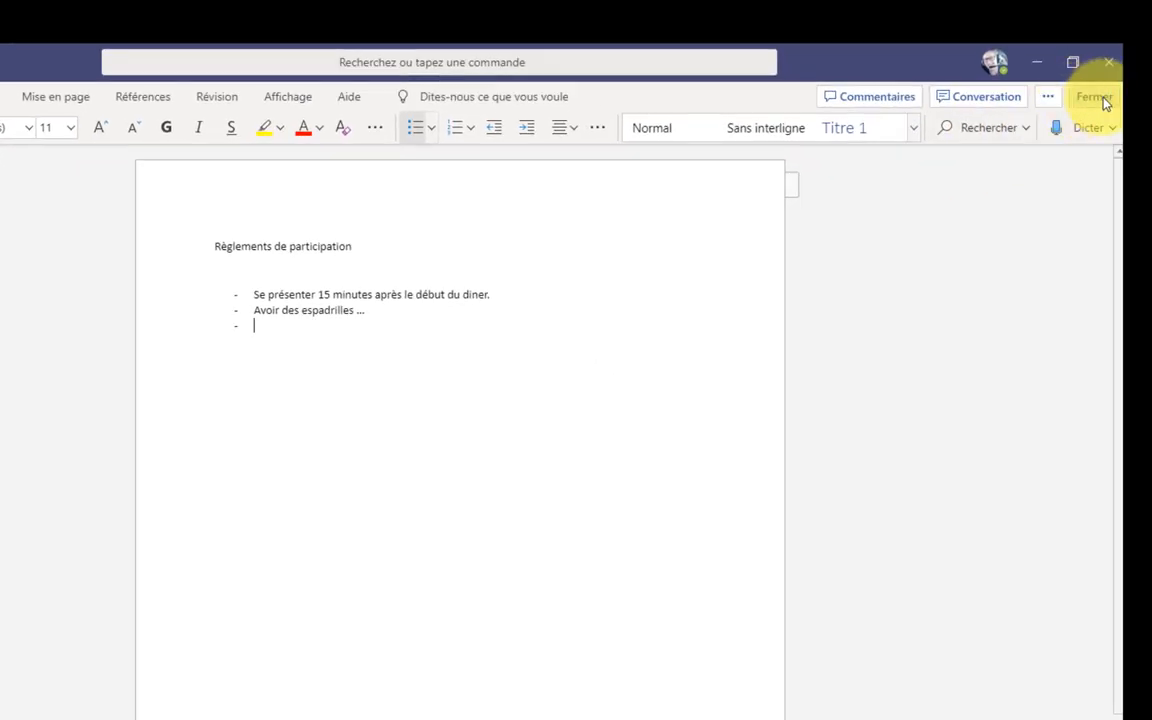
pyautogui.click(1100, 98)
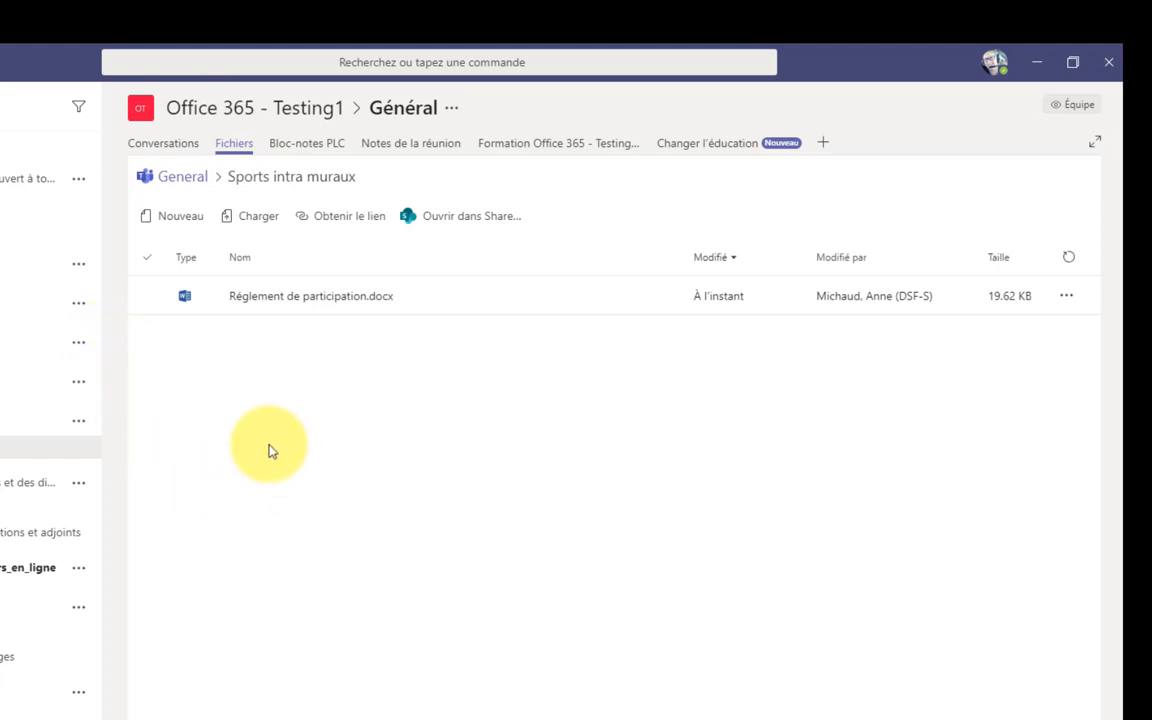
# - Go up to the channel's General files and reopen the Sports intra muraux folder
pyautogui.click(203, 300)
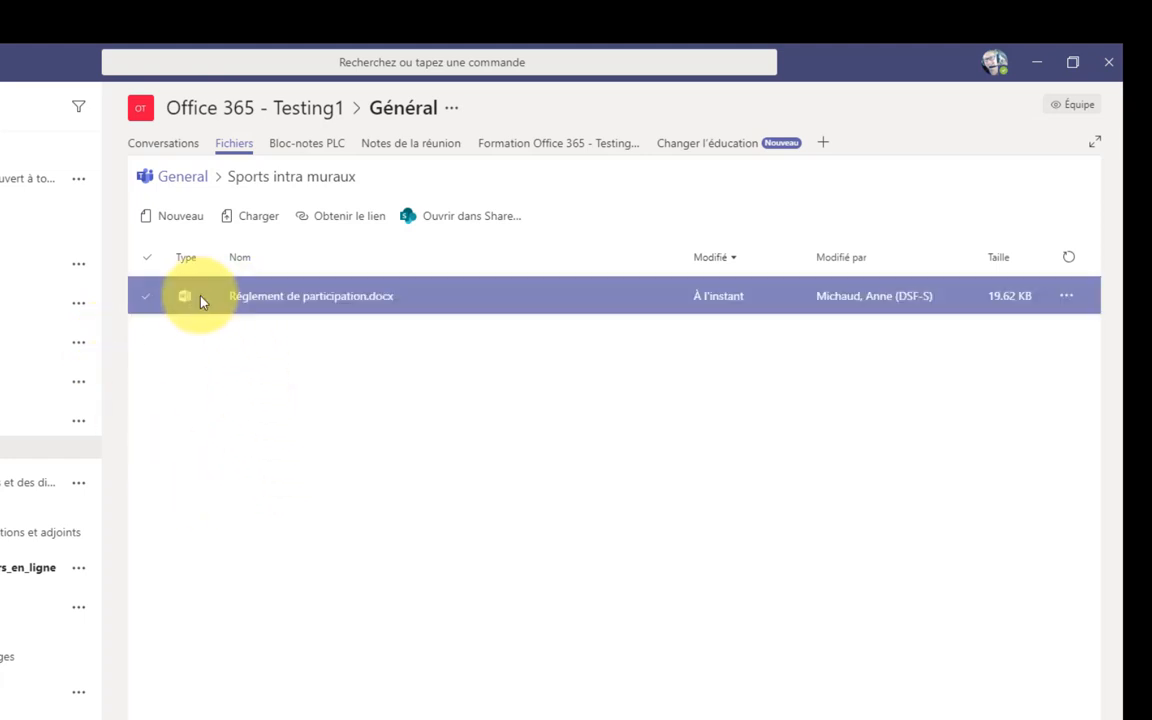
pyautogui.click(178, 182)
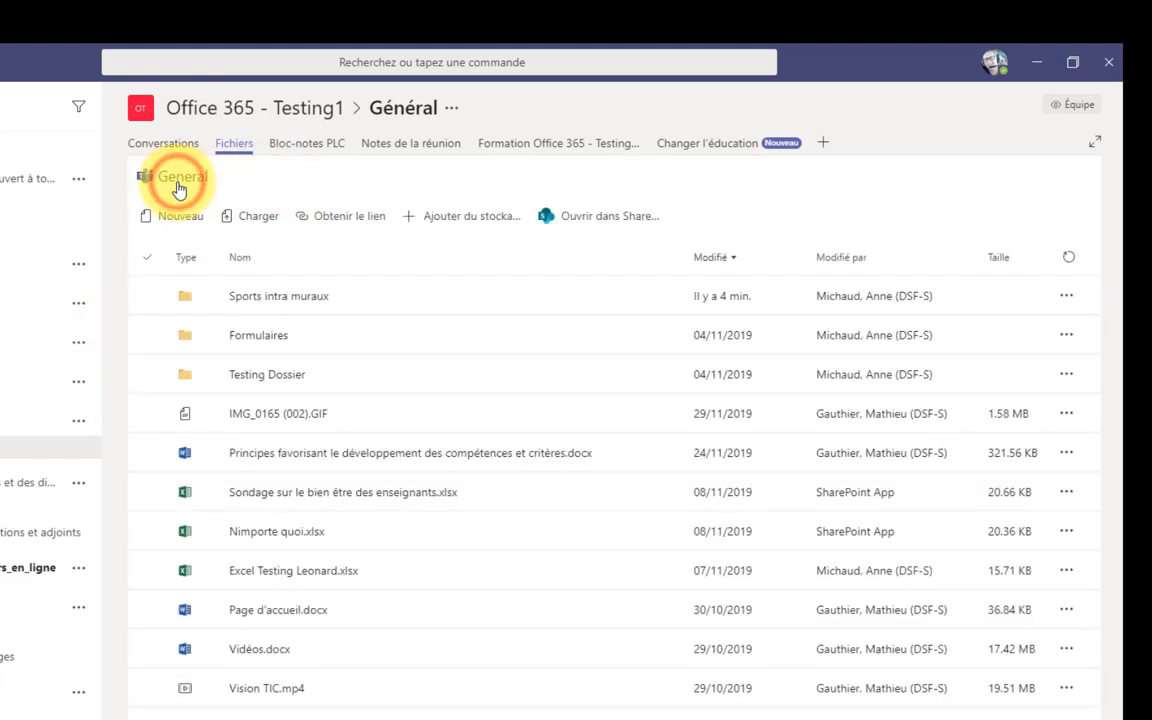
pyautogui.click(267, 374)
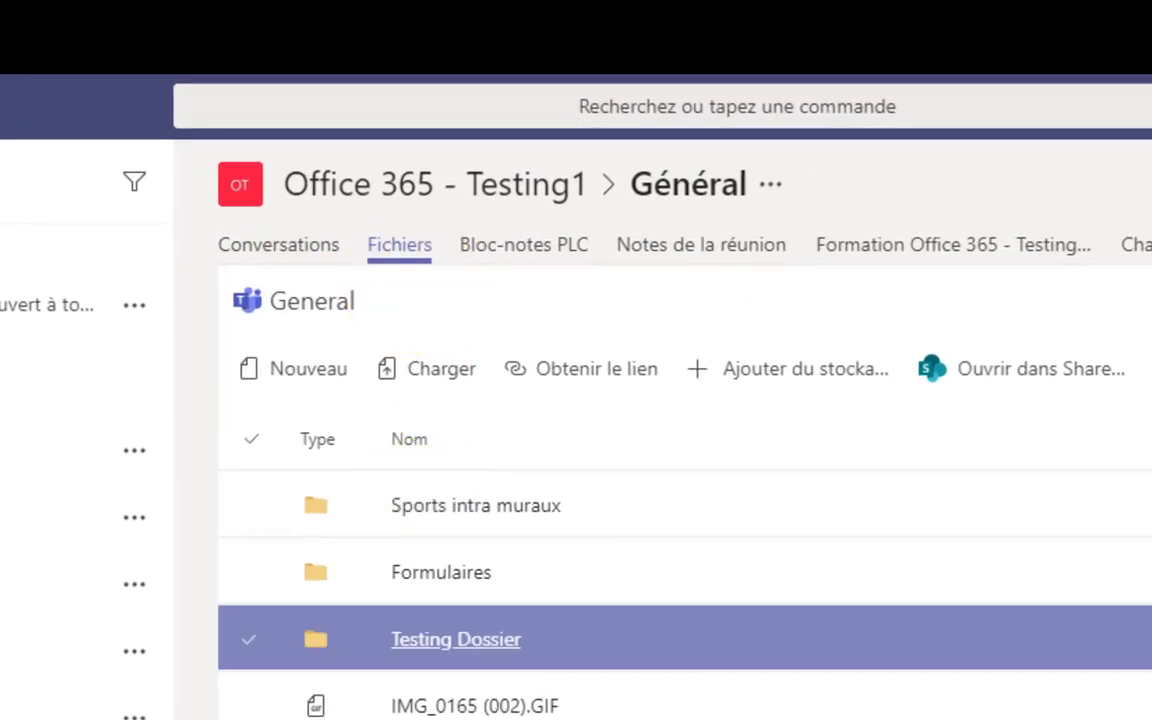
pyautogui.click(402, 252)
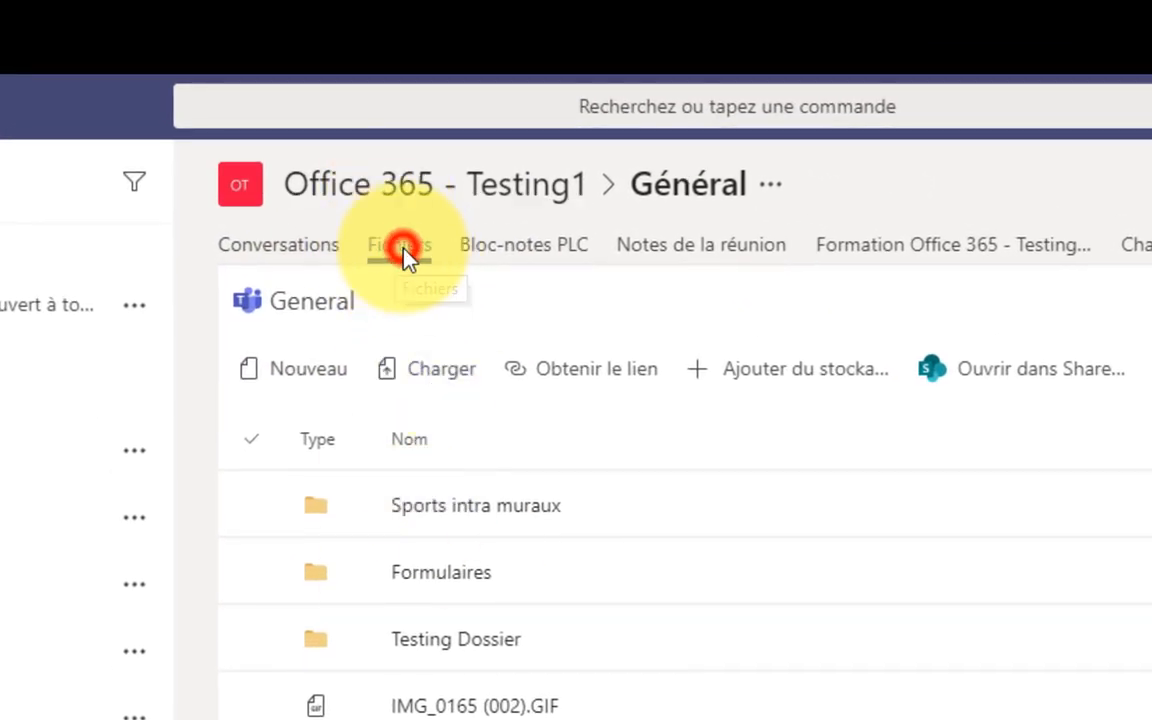
pyautogui.click(442, 512)
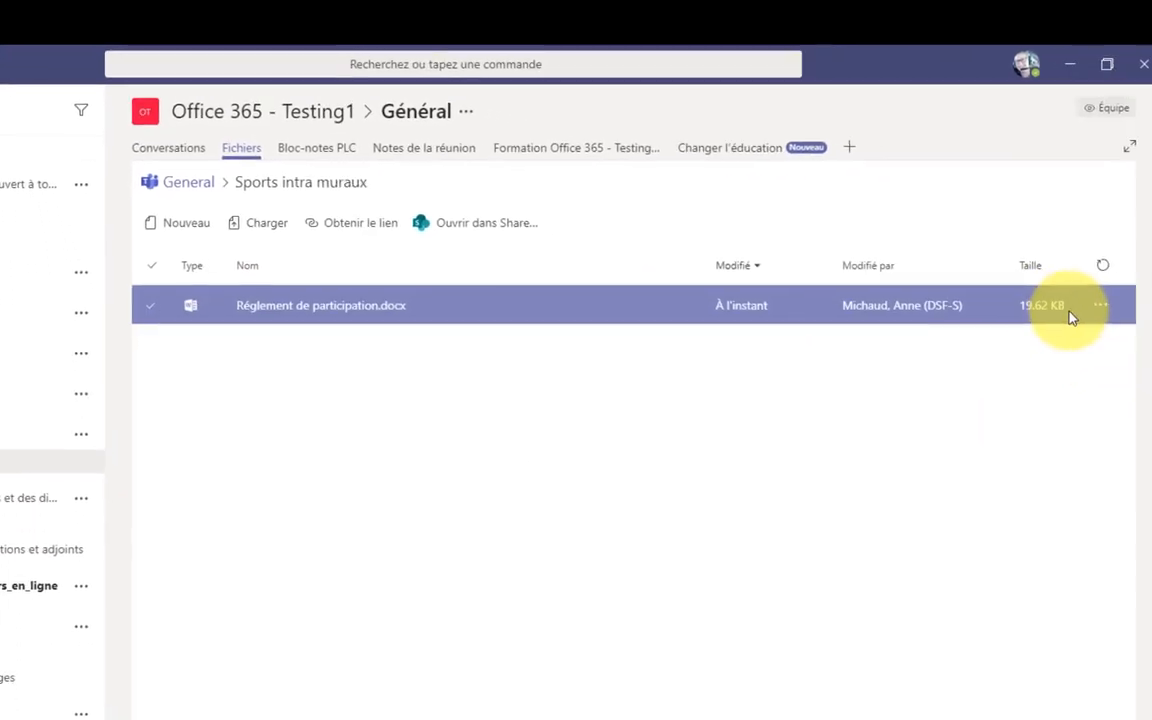
# - Review the available actions for Réglement de participation.docx, close them, and return to the General folder
pyautogui.click(1099, 306)
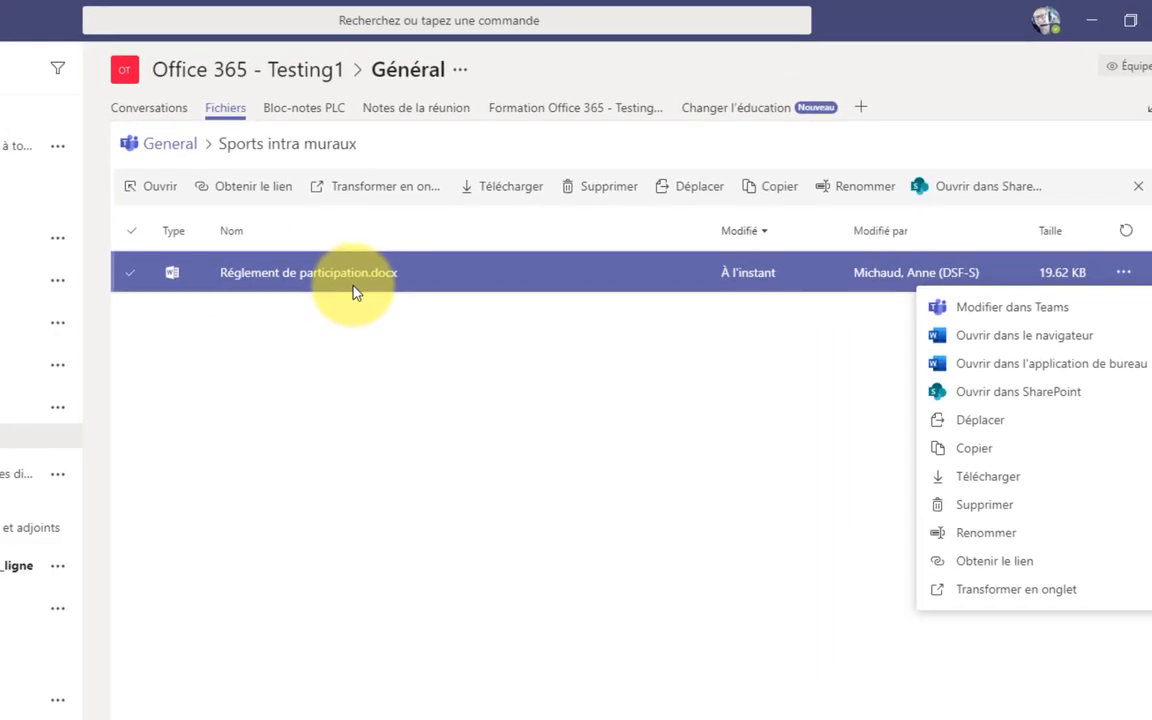
pyautogui.click(266, 385)
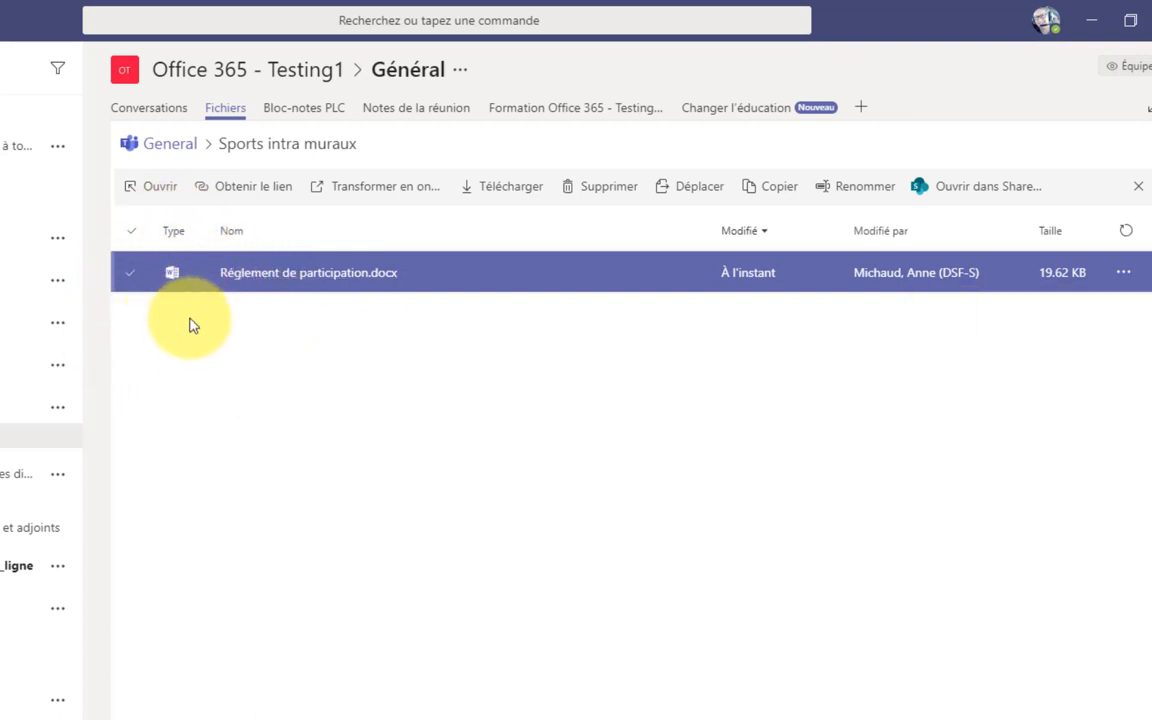
pyautogui.click(162, 148)
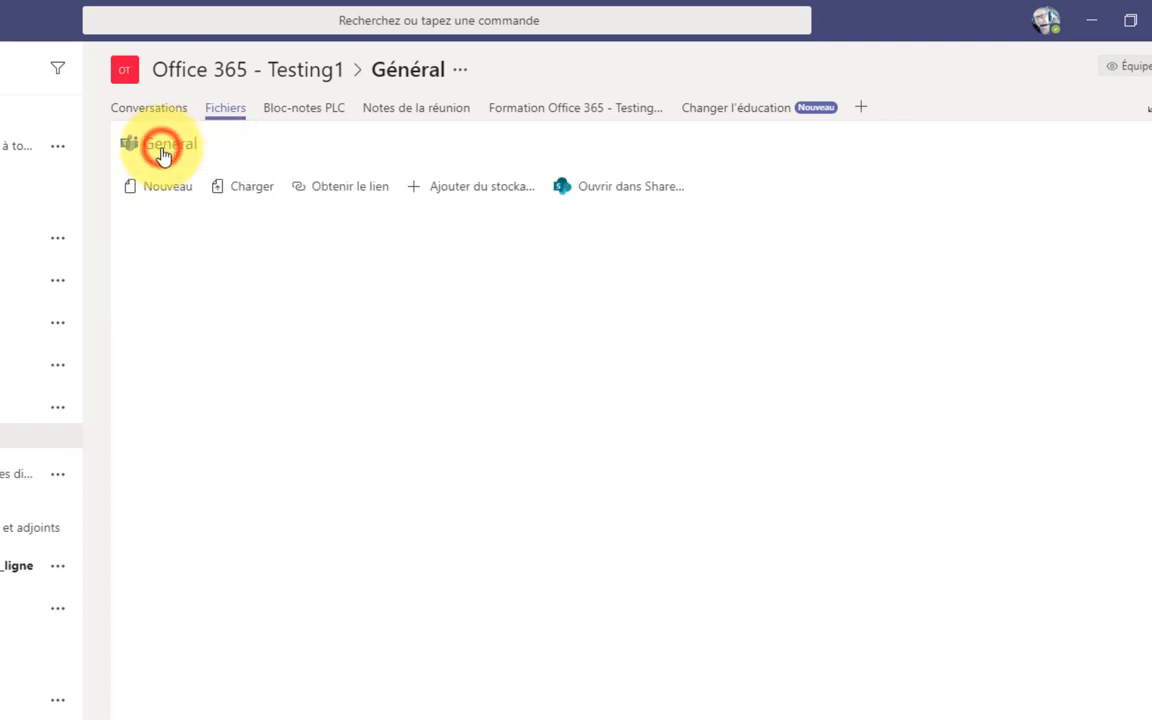